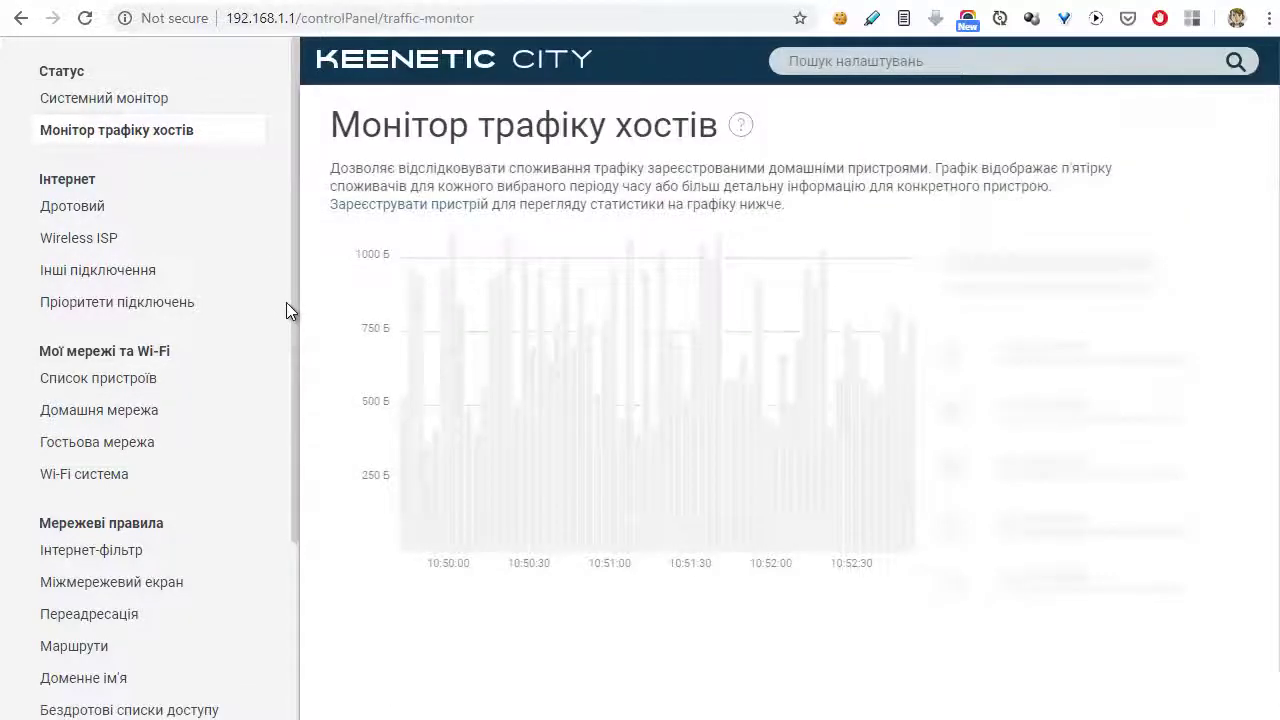
- Review the wired internet connection settings, from the provider and VLAN ports through authentication to Ping Check
click(80, 213)
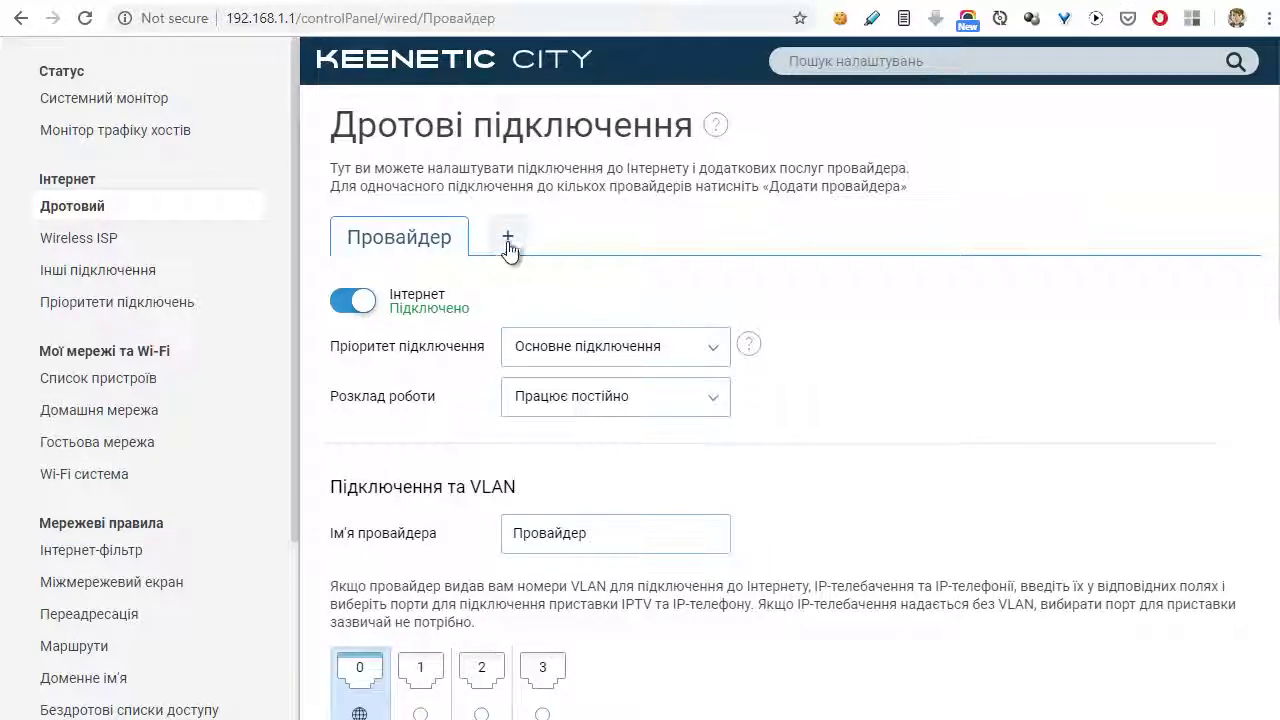
scroll(1018, 510, down, 5)
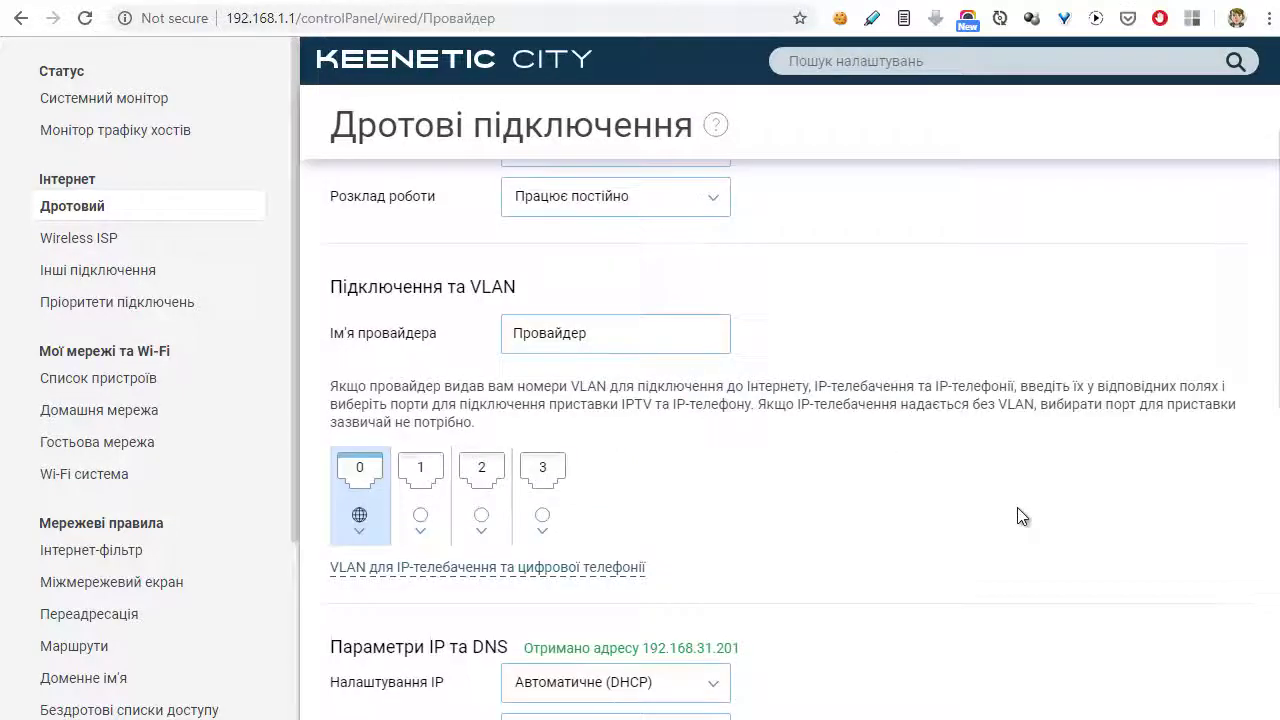
scroll(1018, 512, down, 2)
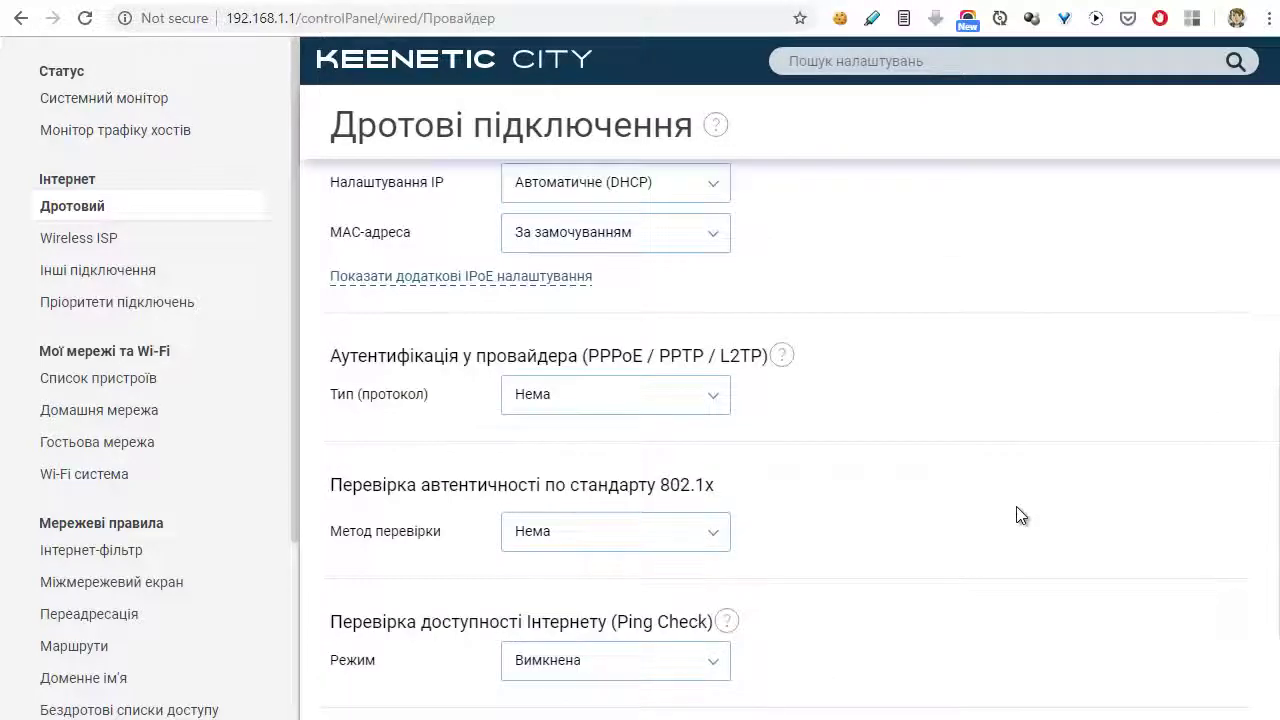
scroll(1016, 506, down, 2)
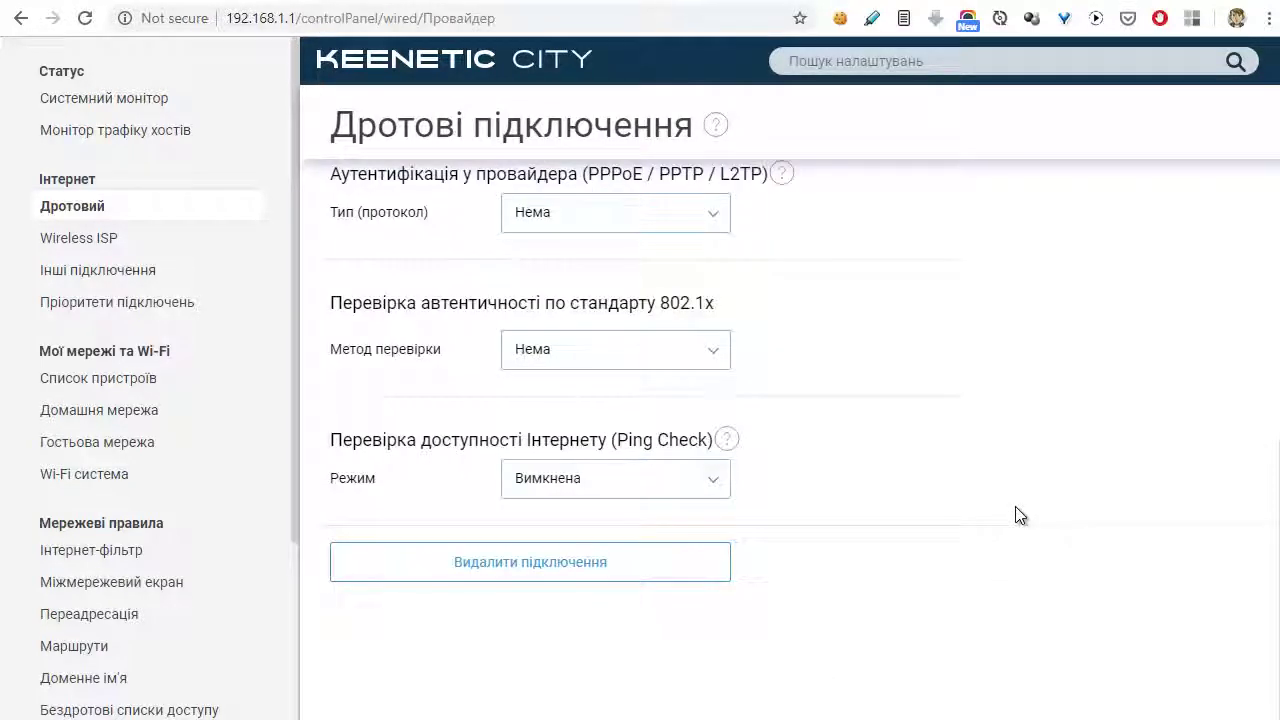
- Look through the Wireless ISP, other connections (Інші підключення) and connection priorities (Пріоритети підключень) settings
click(82, 240)
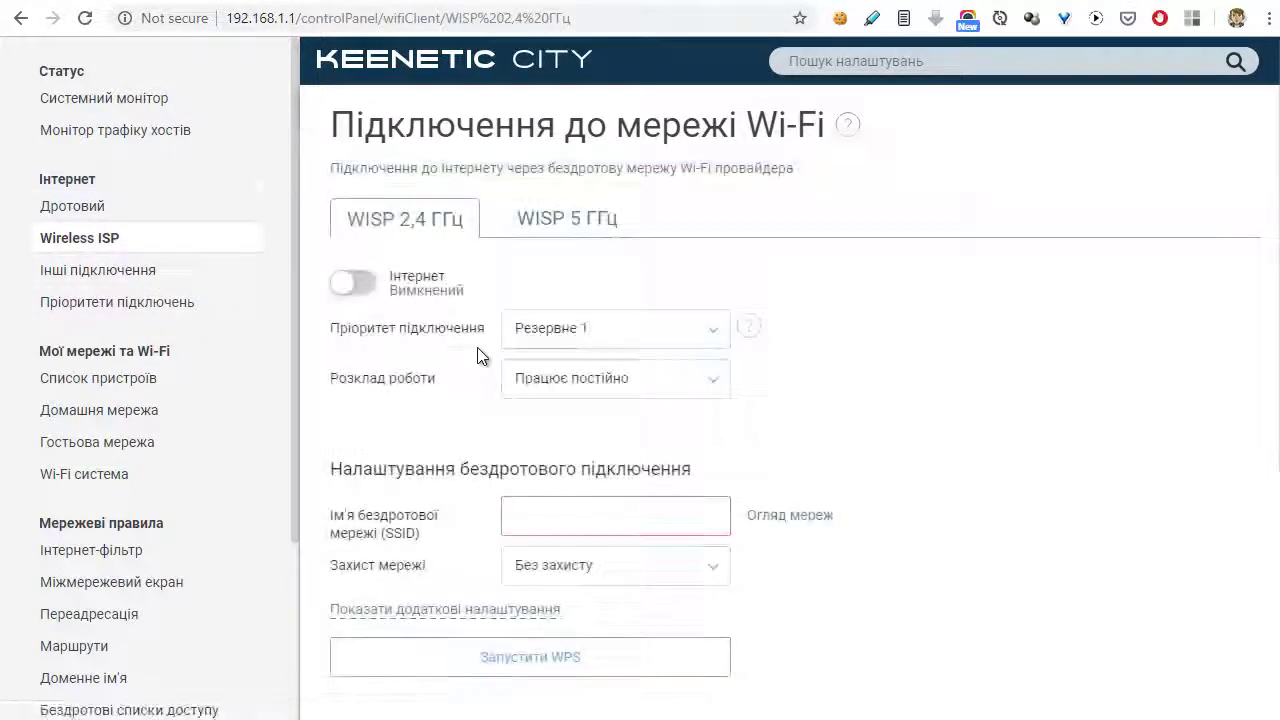
scroll(478, 357, down, 4)
scroll(414, 349, up, 4)
click(62, 272)
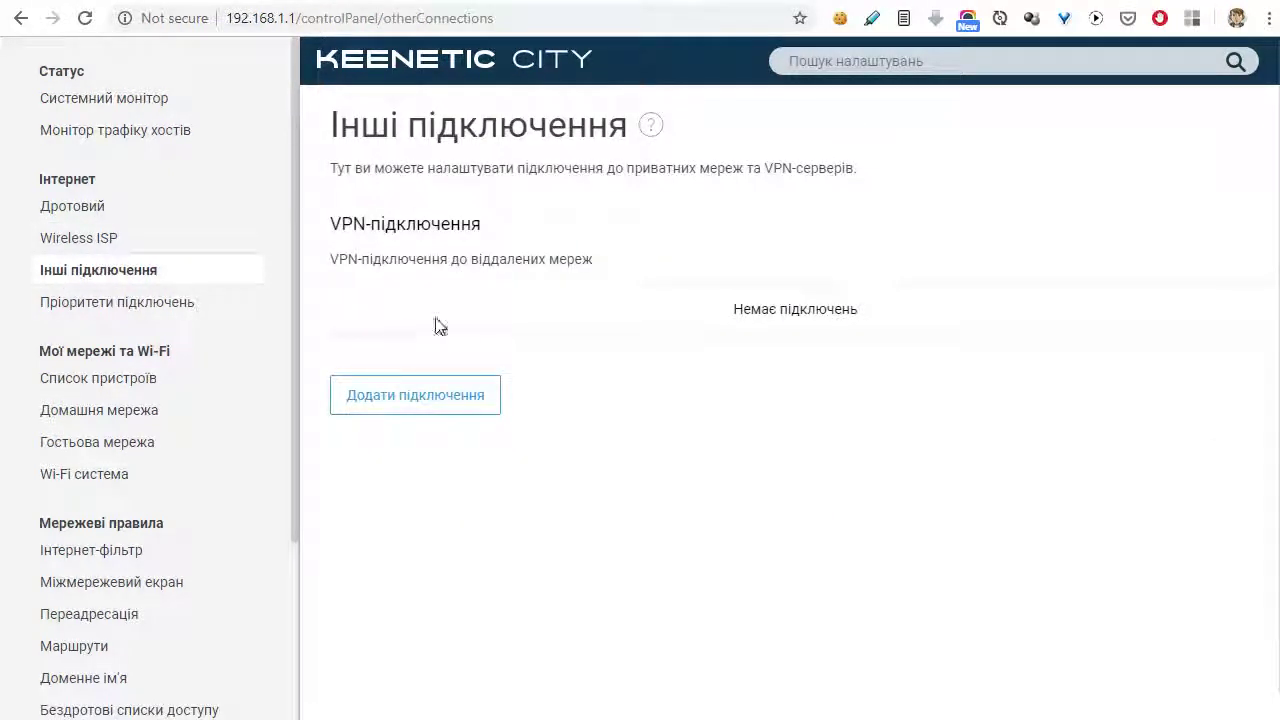
click(121, 304)
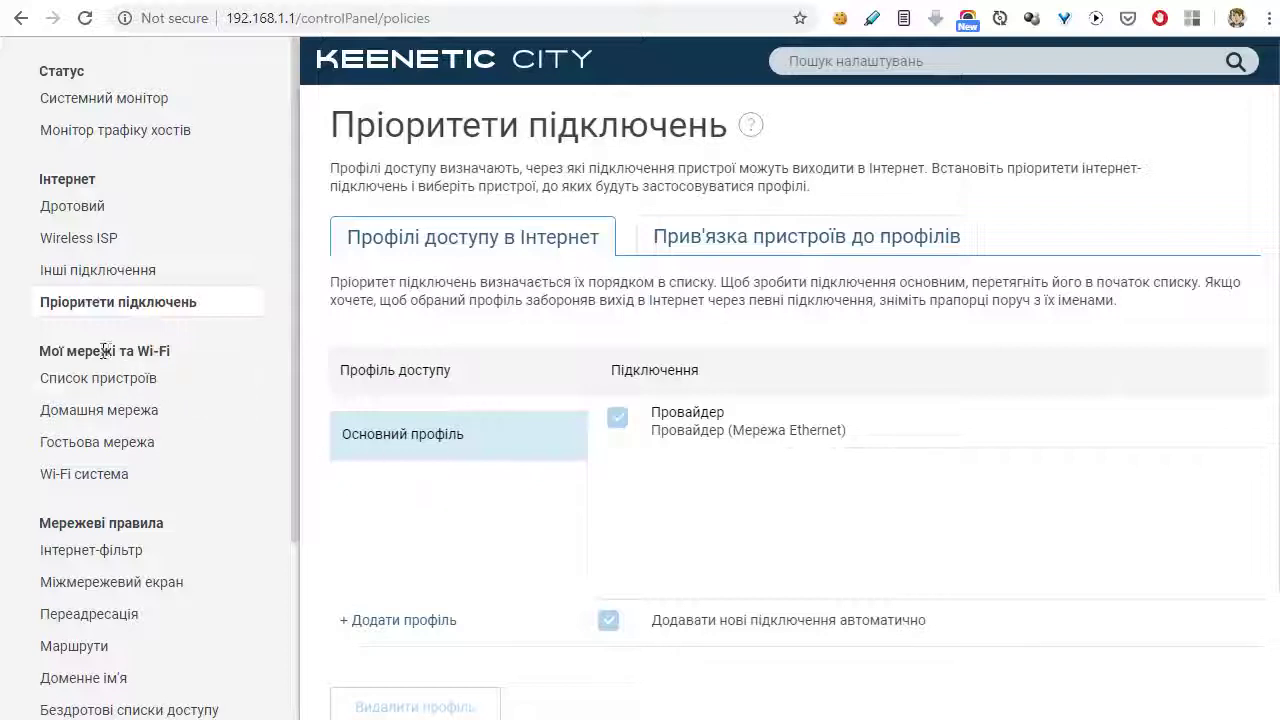
- Review the device list (Список пристроїв) and the home network segment's Wi-Fi, roaming and VLAN settings
click(96, 380)
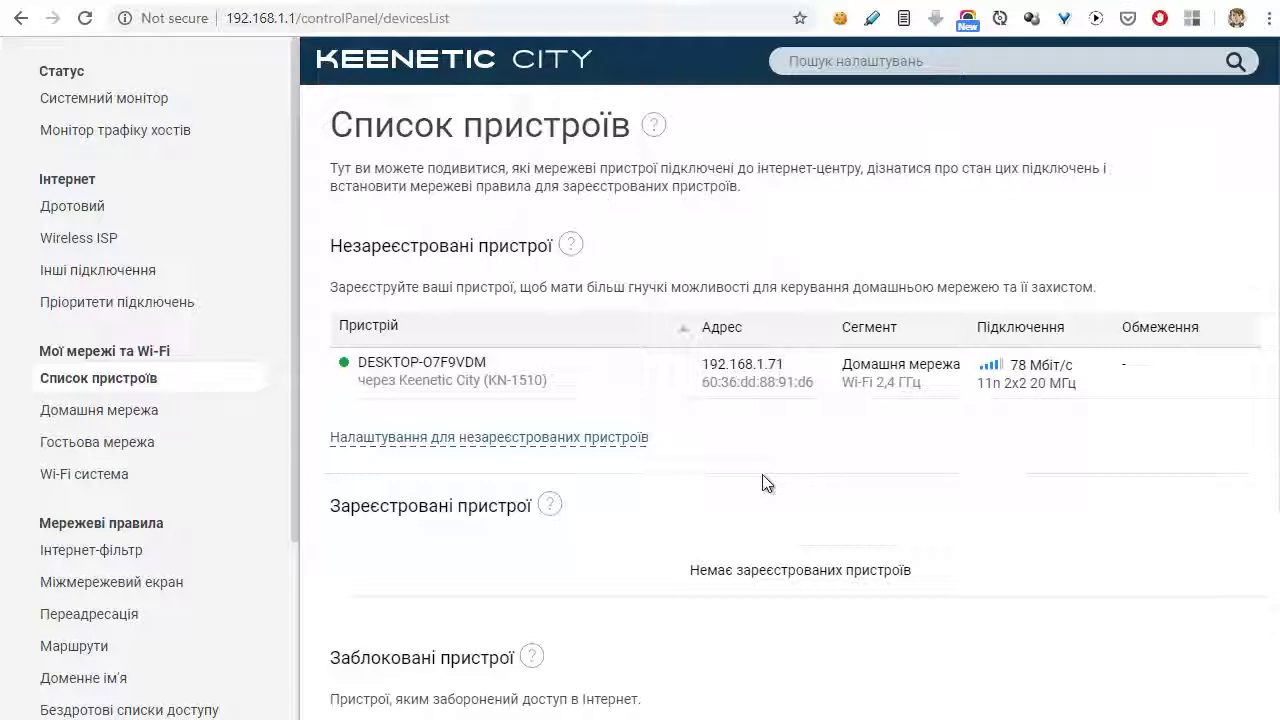
scroll(762, 483, down, 3)
scroll(762, 483, up, 3)
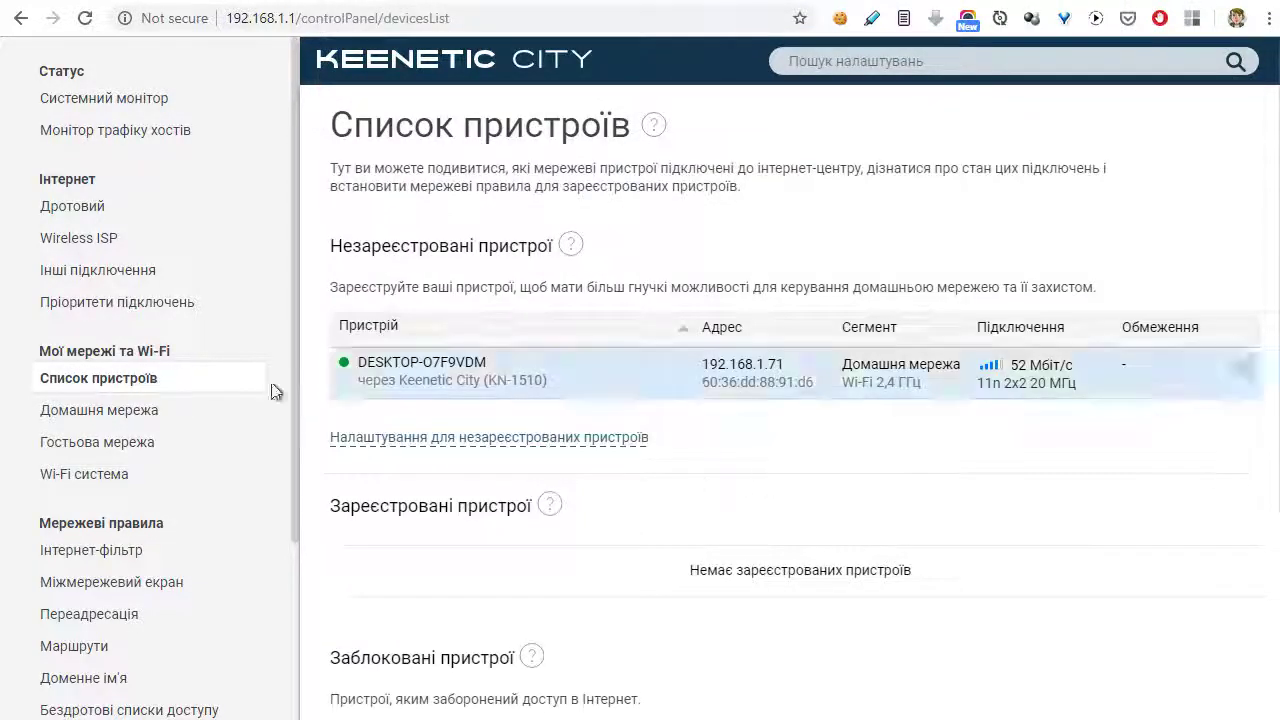
click(88, 412)
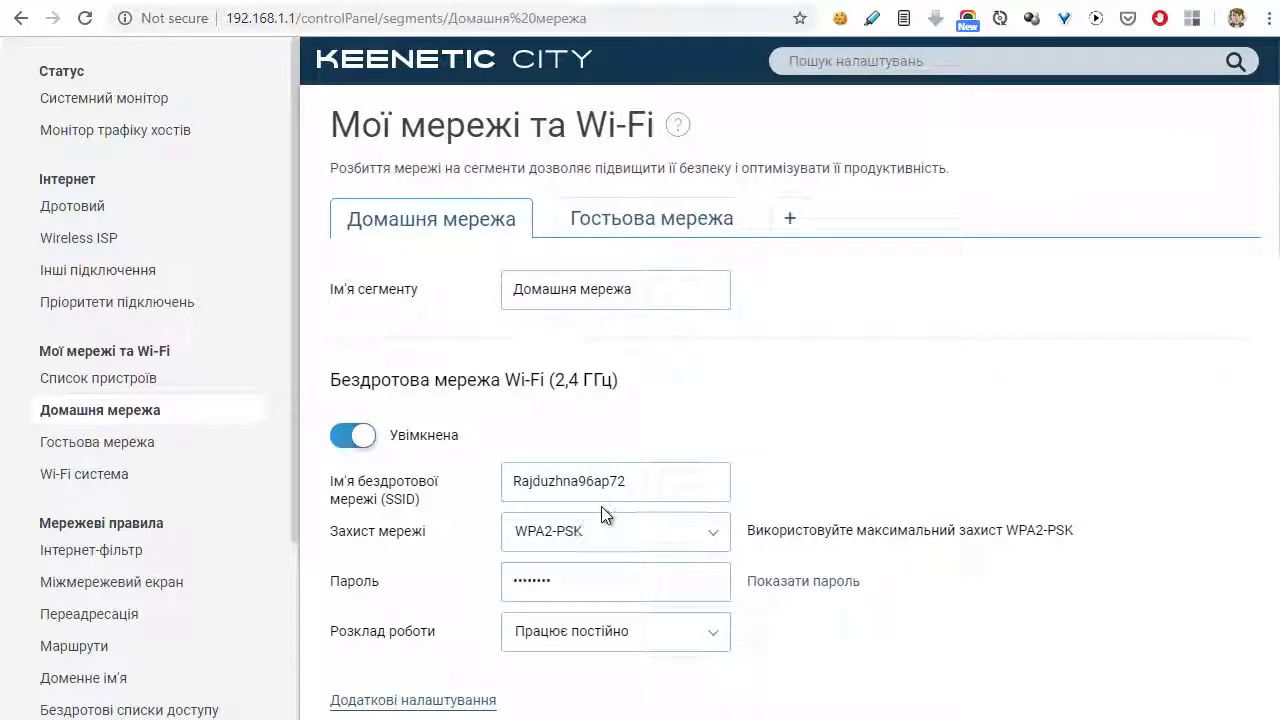
scroll(605, 510, down, 4)
scroll(608, 512, down, 15)
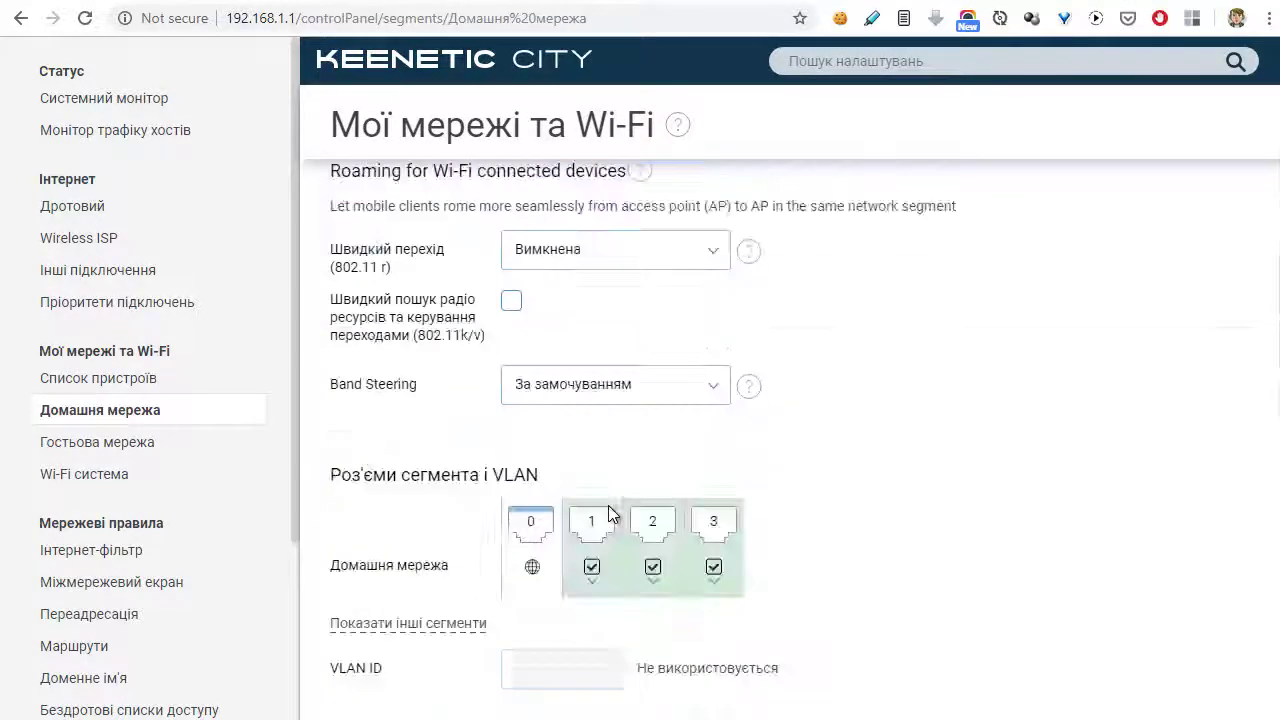
scroll(610, 507, up, 18)
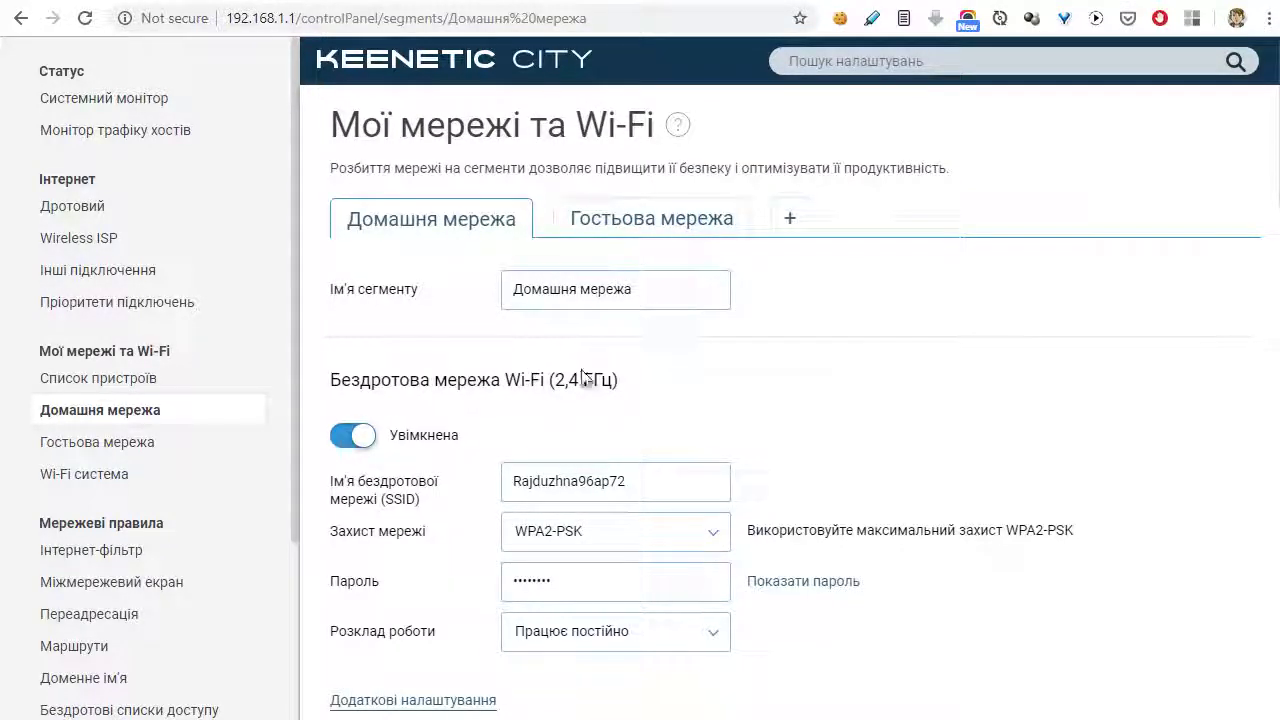
- Look at the guest network segment, then the Wi-Fi system's transition log (Журнал) and device list
click(122, 443)
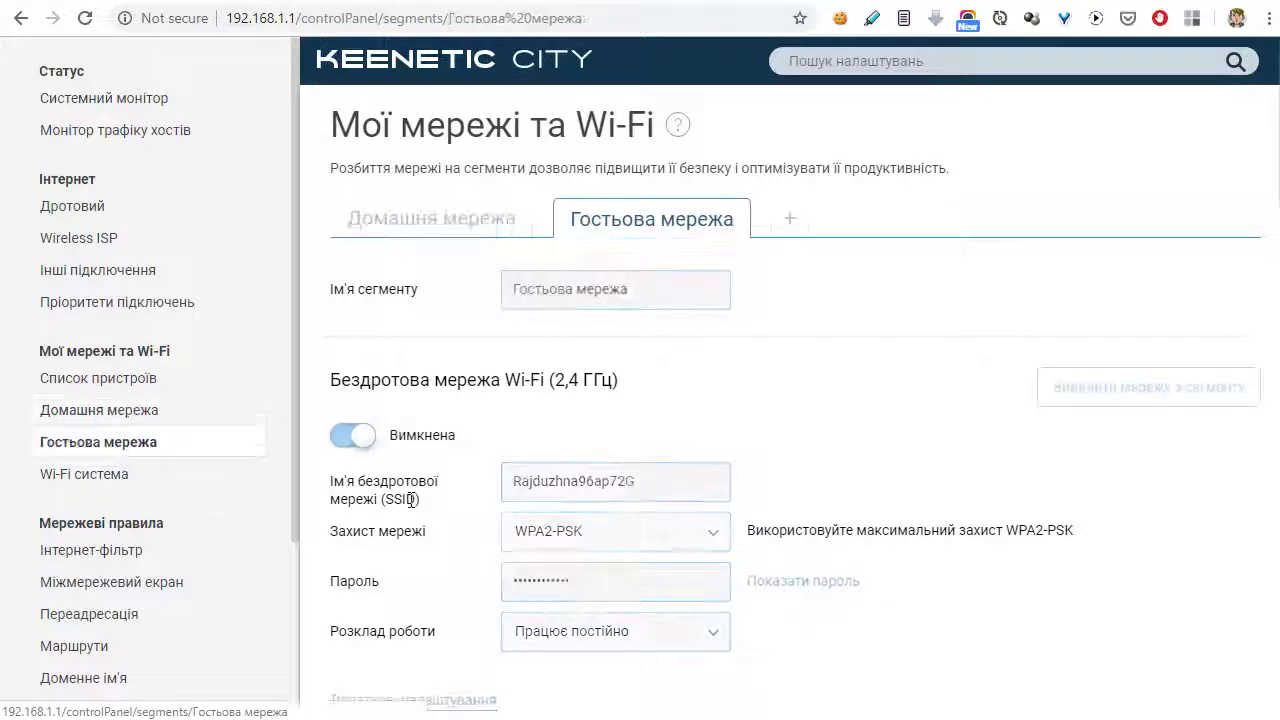
click(92, 480)
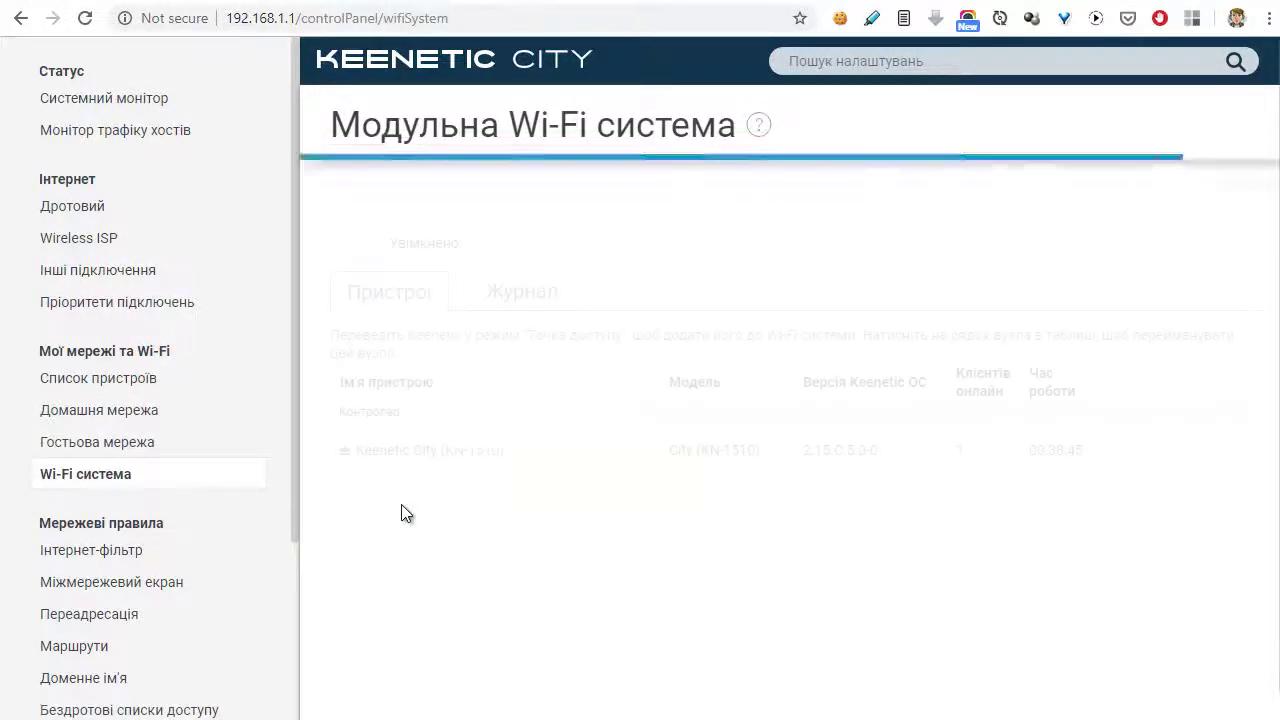
click(517, 296)
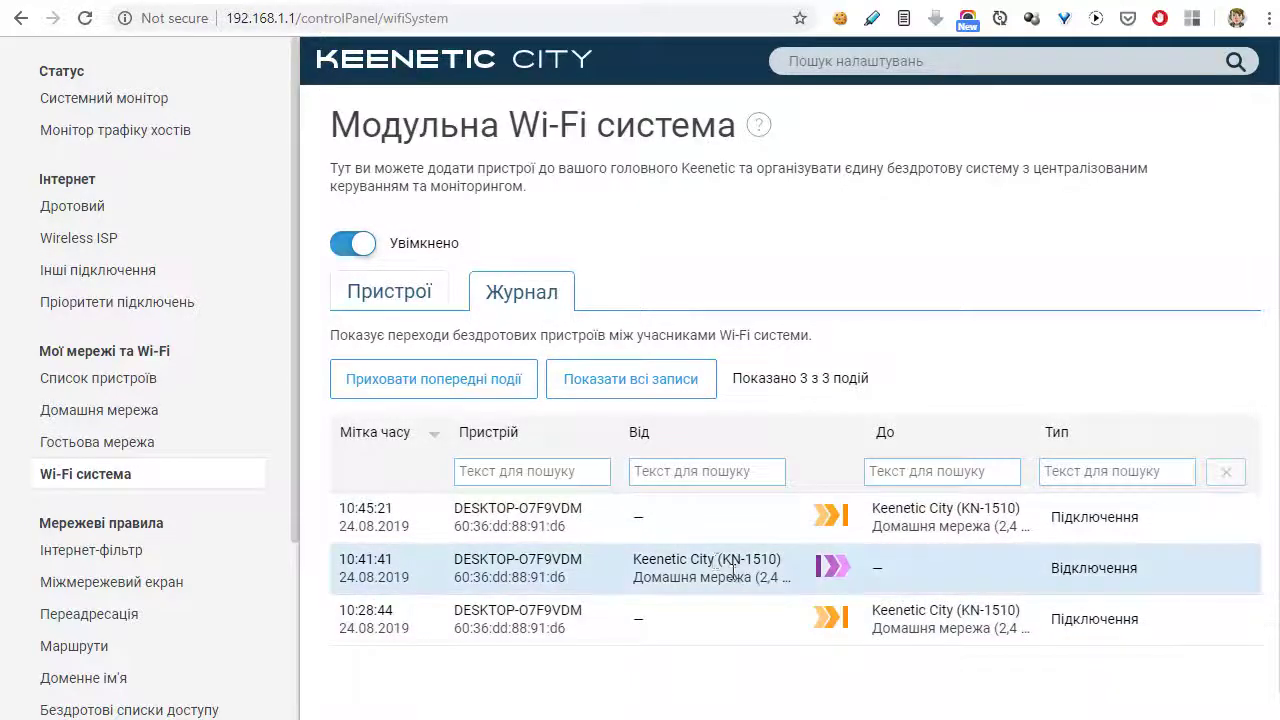
click(383, 291)
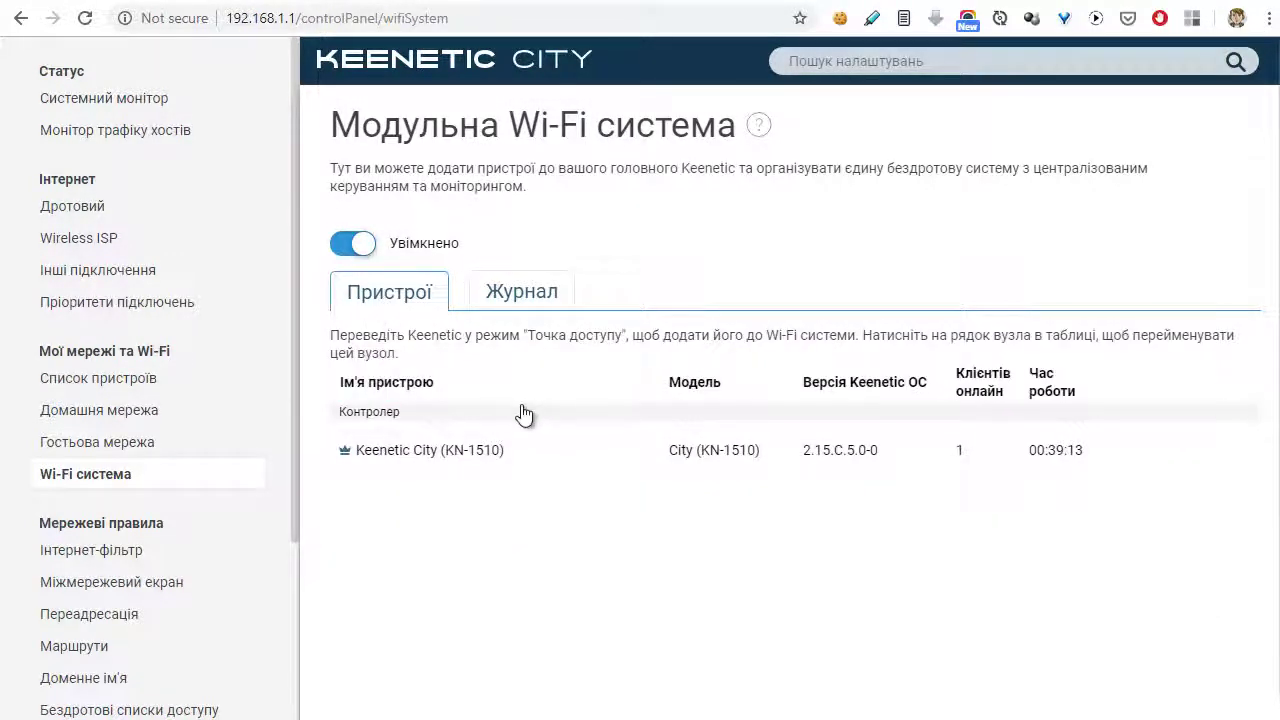
- Enable client isolation (Ізоляція клієнтів) for the guest network segment and save the settings
click(68, 443)
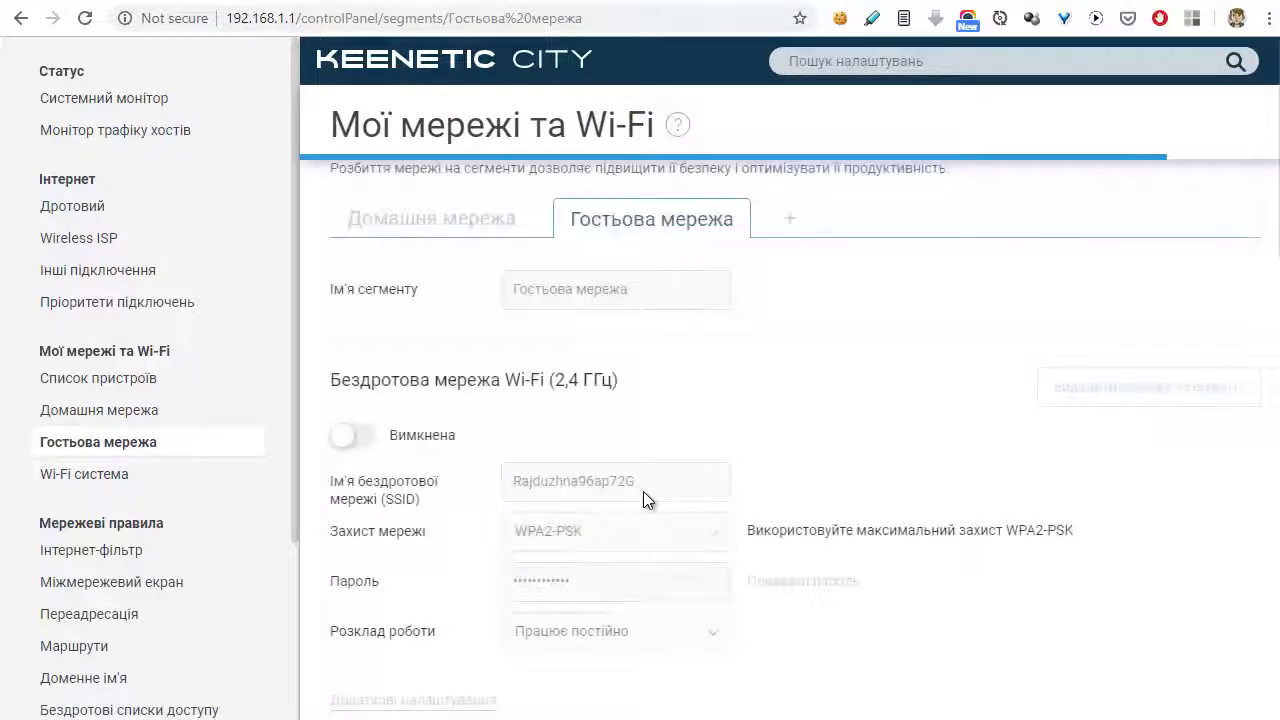
scroll(660, 495, down, 5)
scroll(669, 505, up, 2)
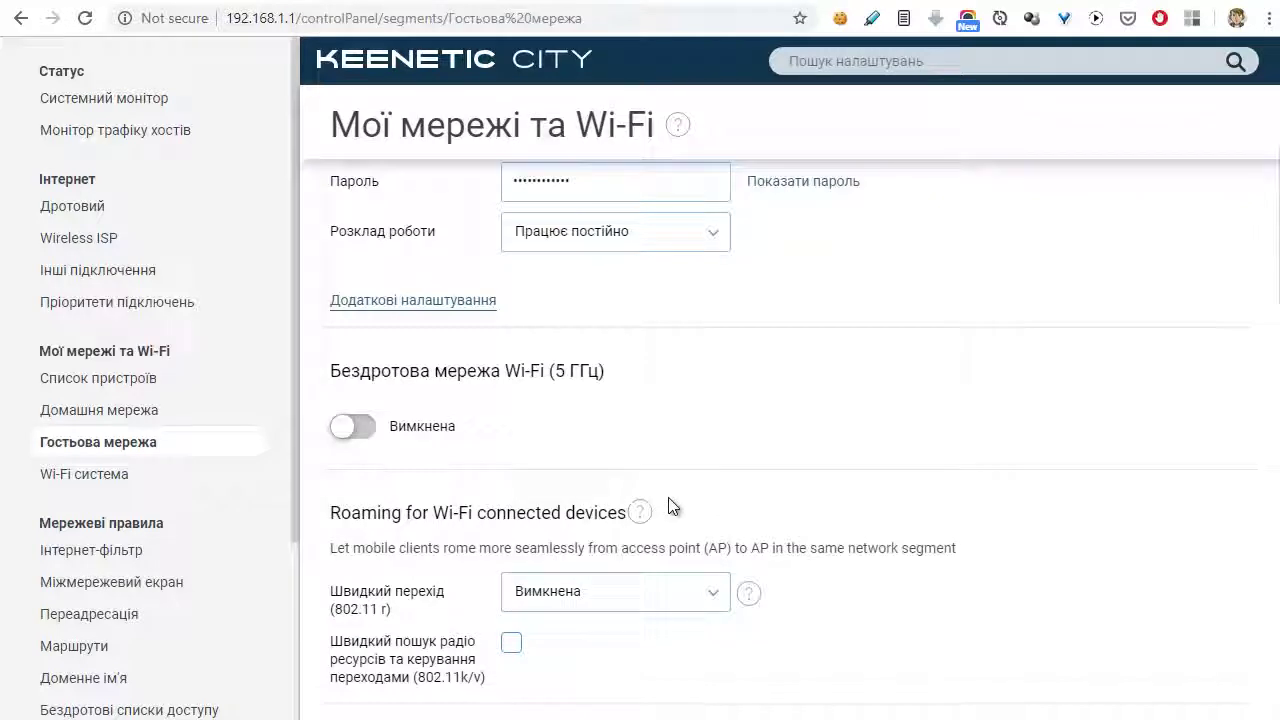
scroll(543, 476, up, 3)
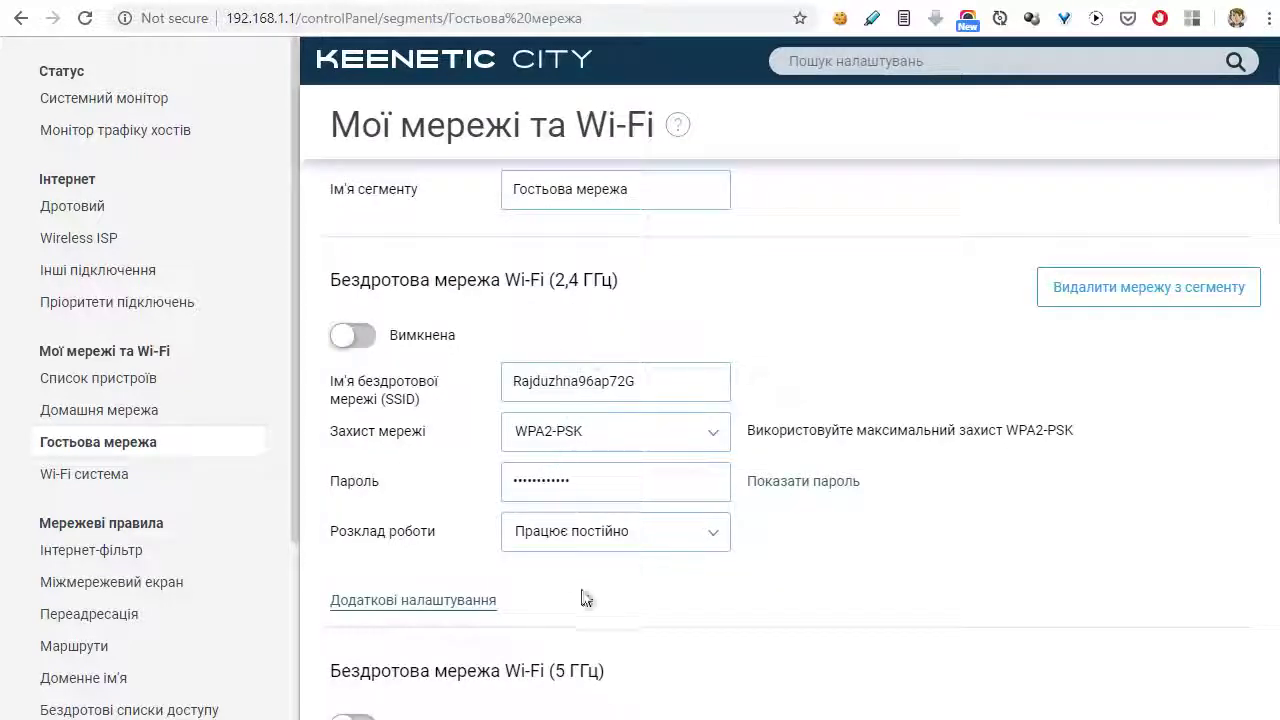
scroll(585, 595, down, 5)
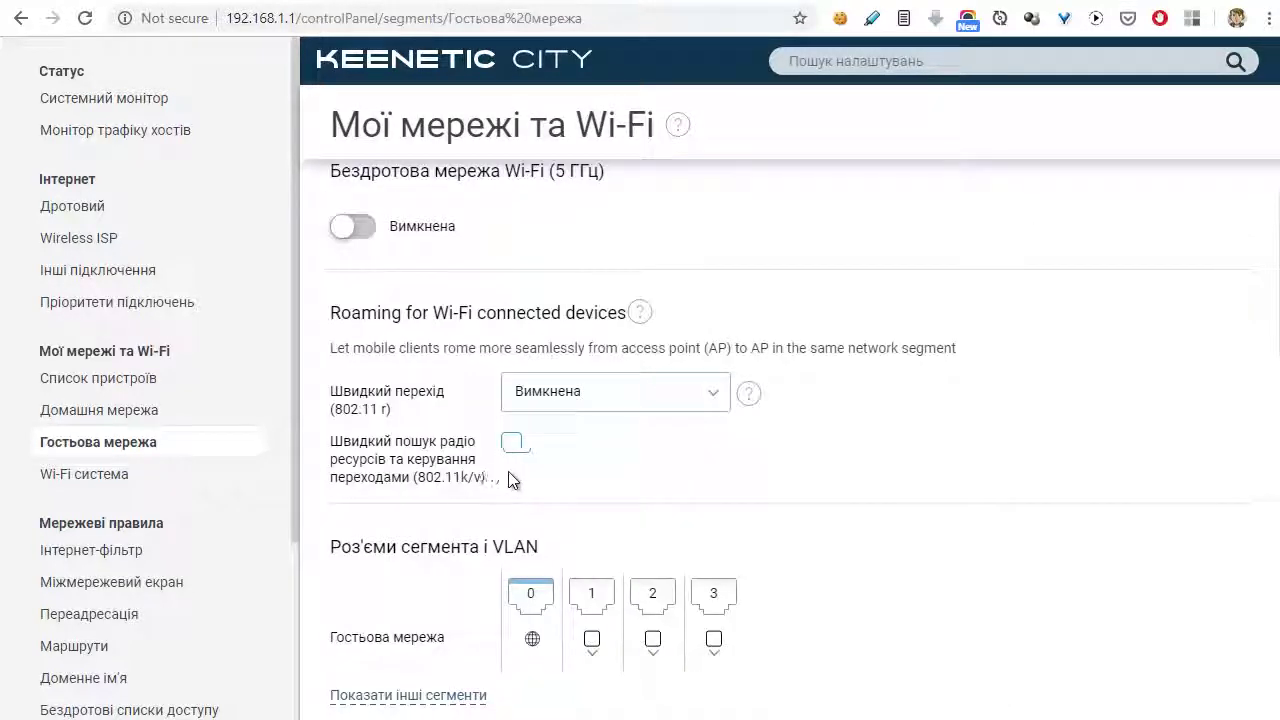
scroll(520, 475, down, 2)
scroll(669, 497, down, 3)
scroll(669, 497, up, 3)
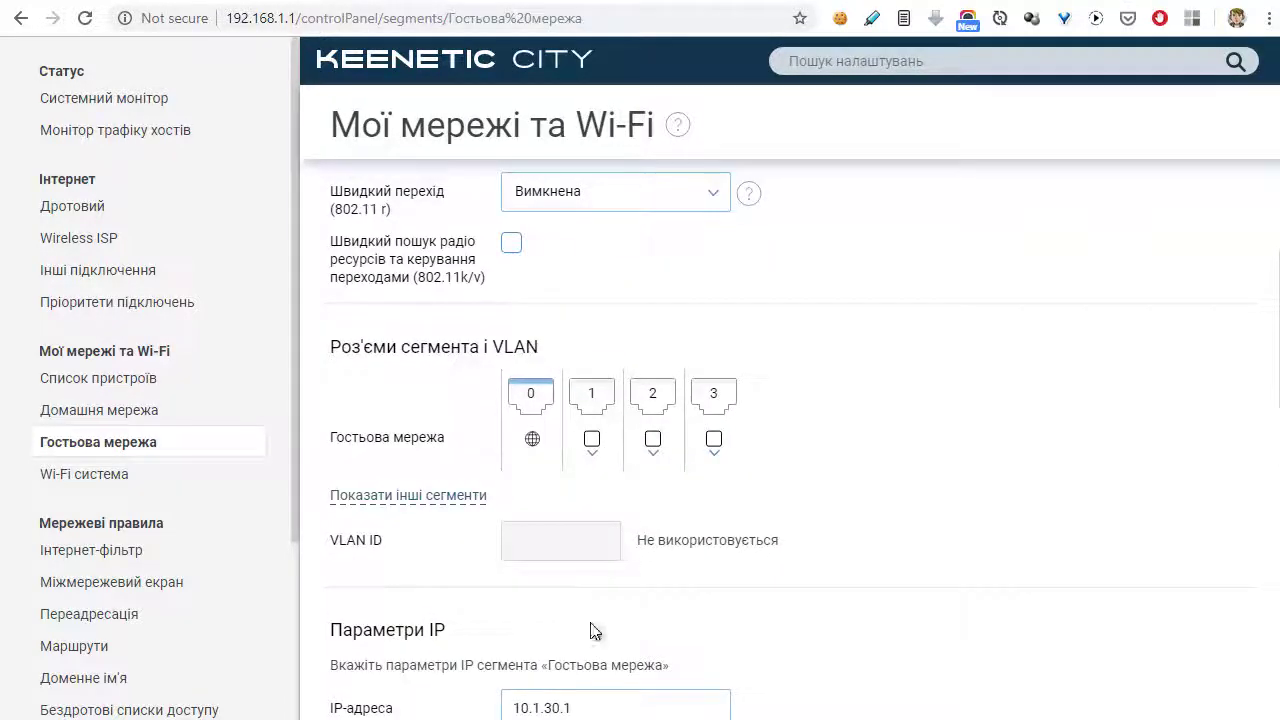
scroll(594, 625, down, 4)
scroll(577, 530, down, 3)
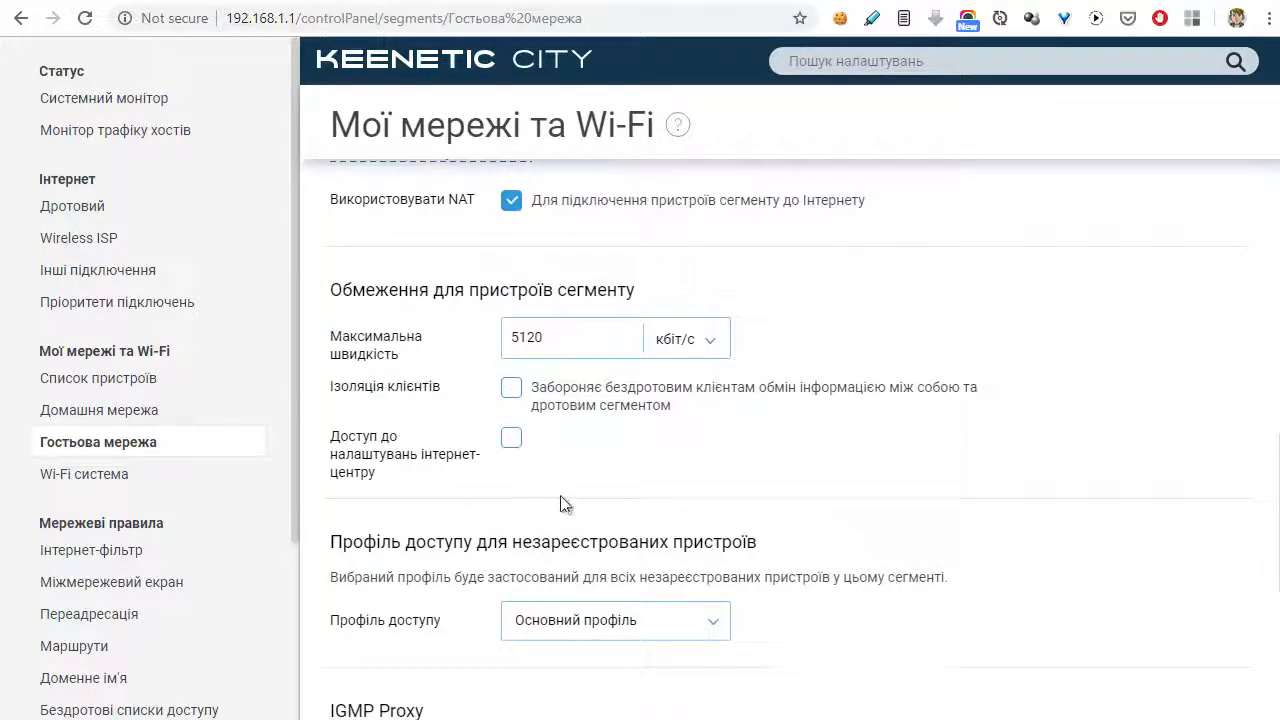
scroll(563, 500, down, 2)
click(511, 187)
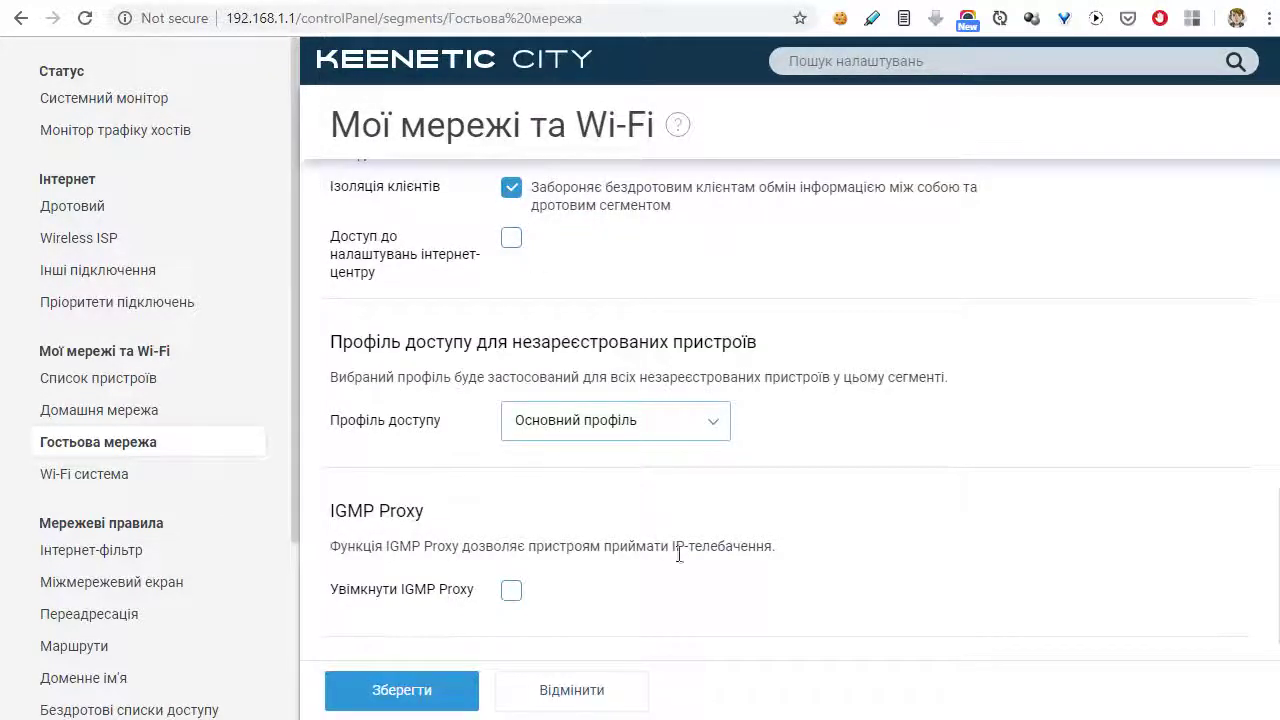
scroll(679, 553, down, 1)
click(410, 690)
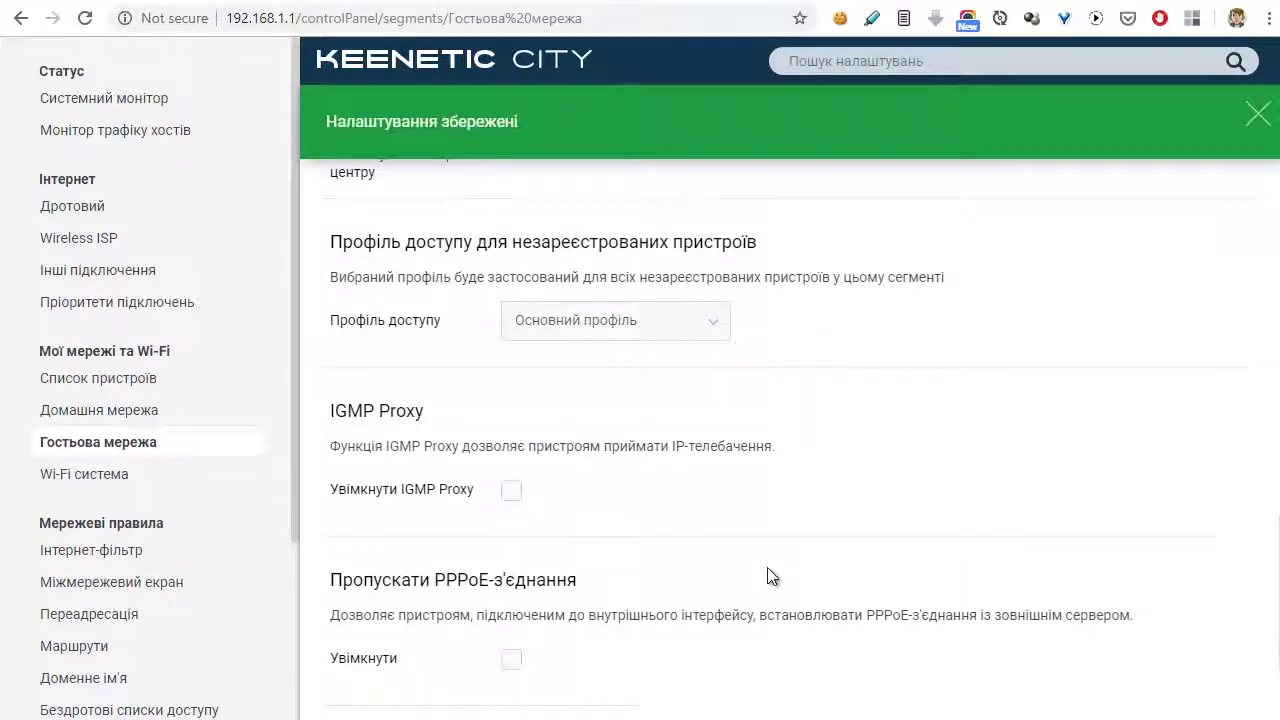
scroll(767, 567, down, 2)
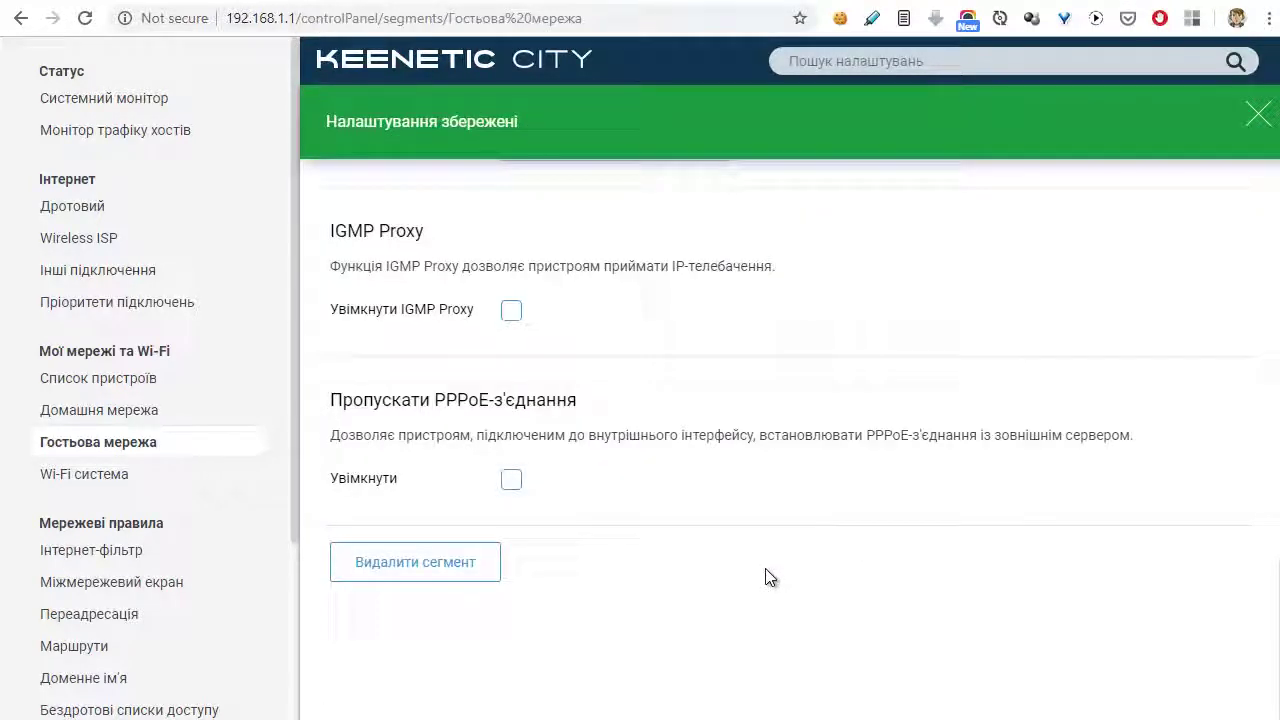
- Set the internet filter to Яндекс.DNS with Швидкий DNS as the default profile, and save the settings
click(84, 474)
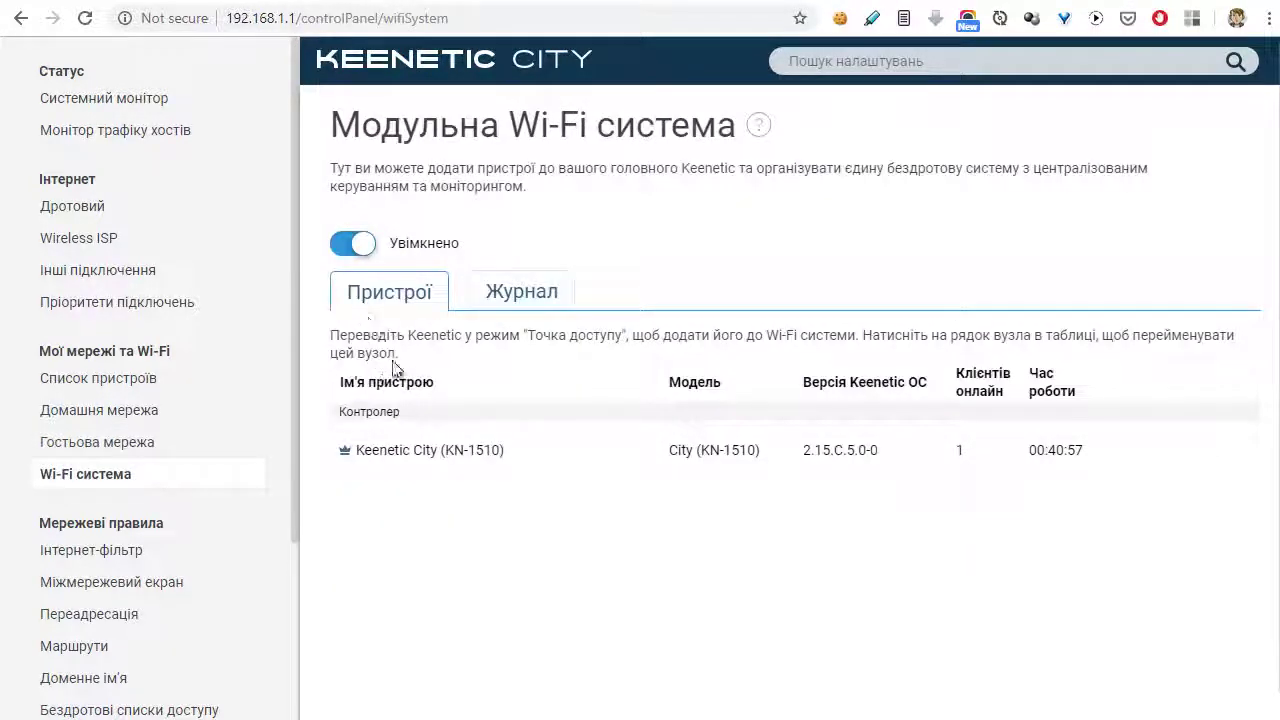
click(92, 551)
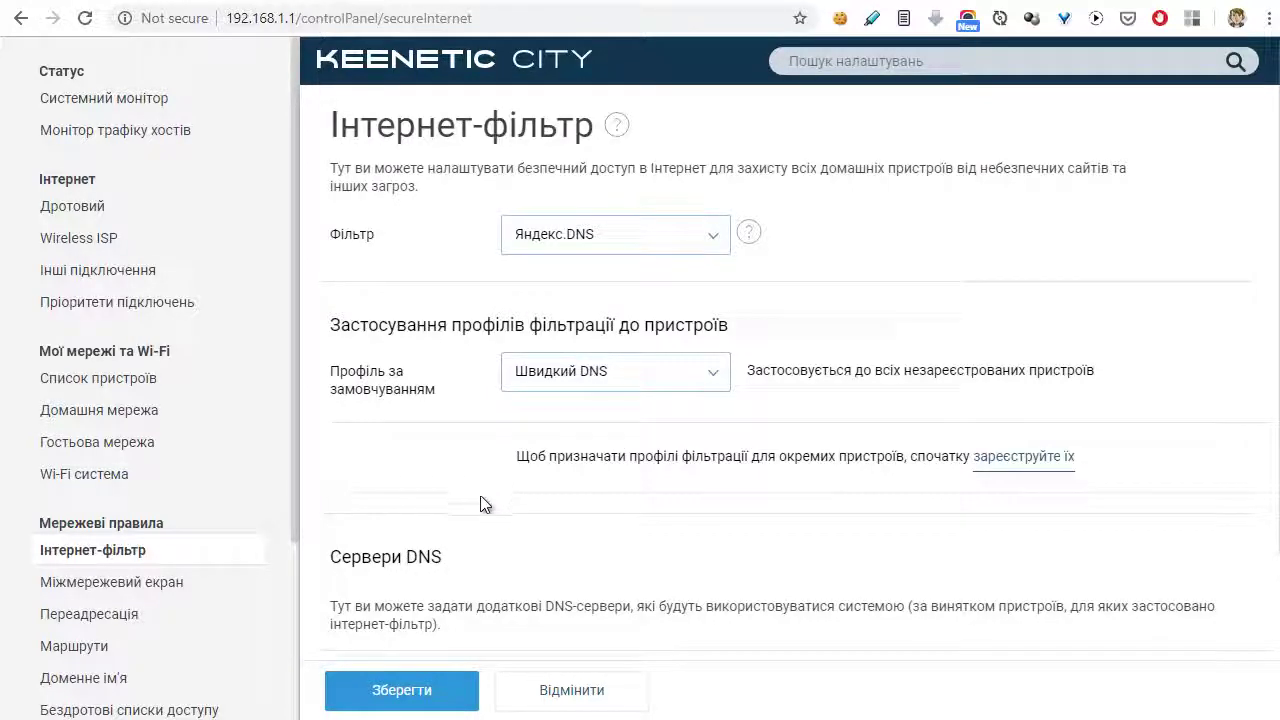
scroll(480, 503, down, 2)
scroll(520, 460, up, 2)
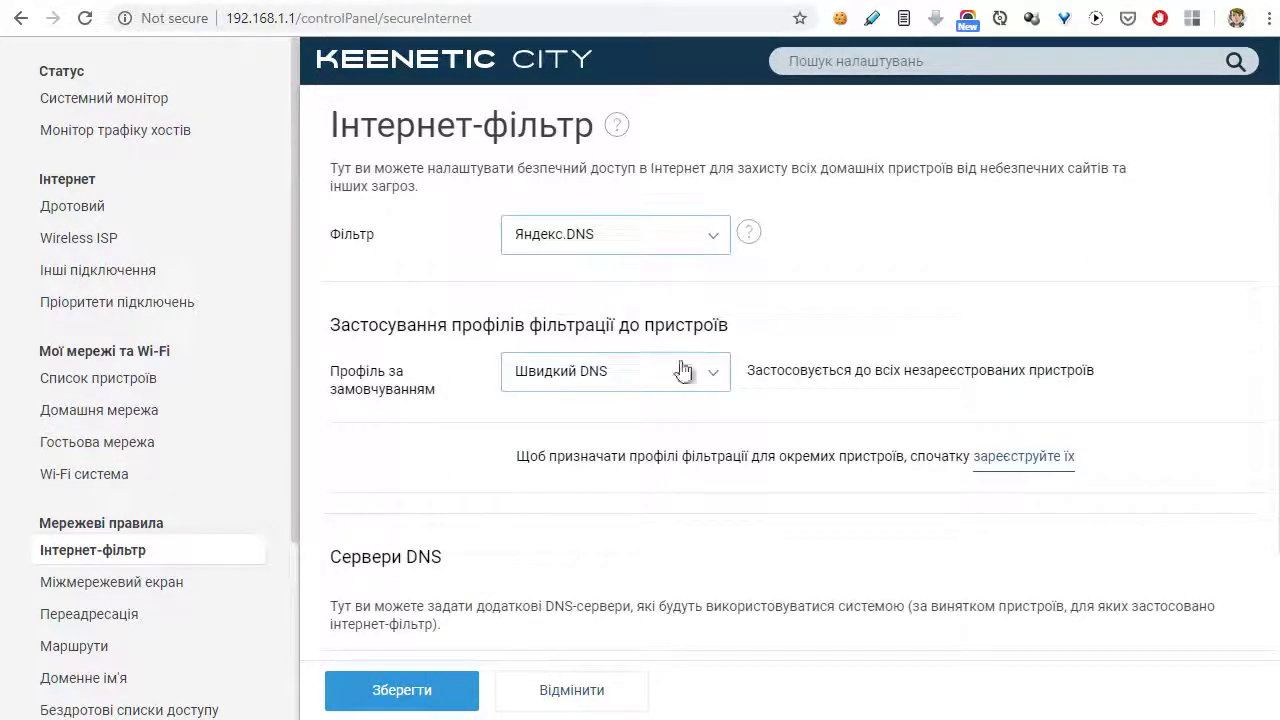
click(668, 380)
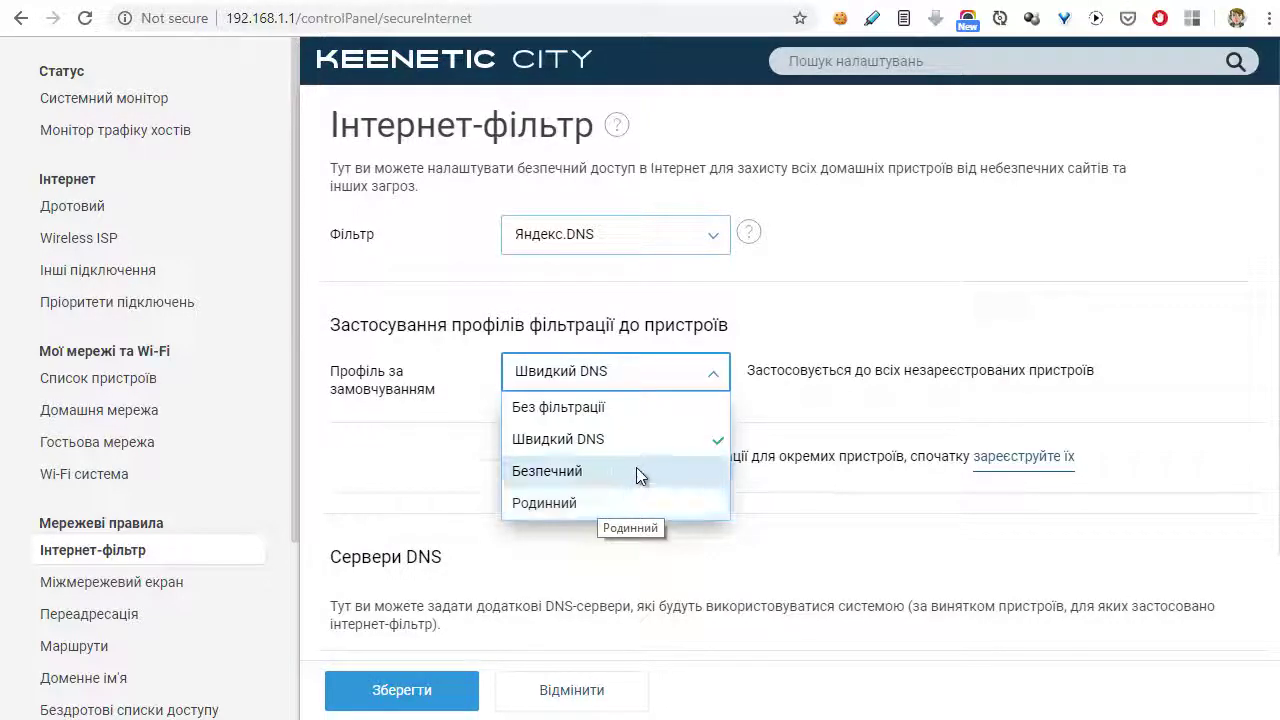
click(822, 407)
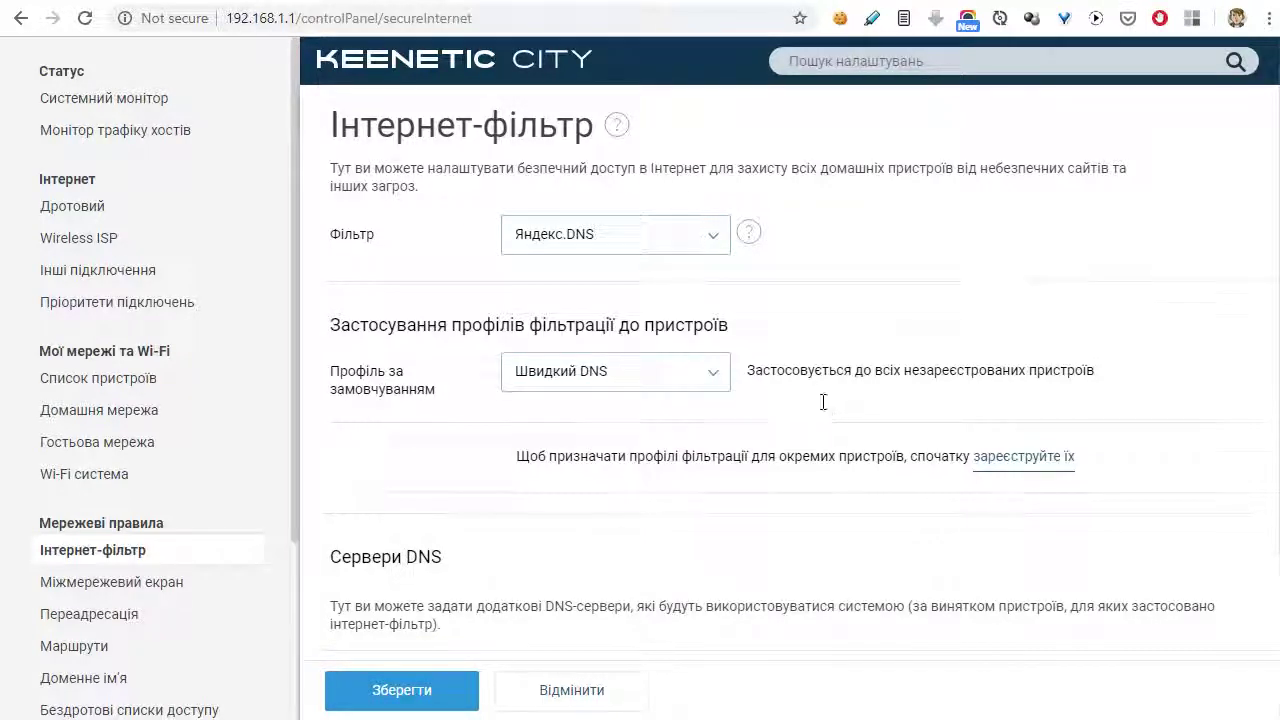
scroll(821, 405, down, 2)
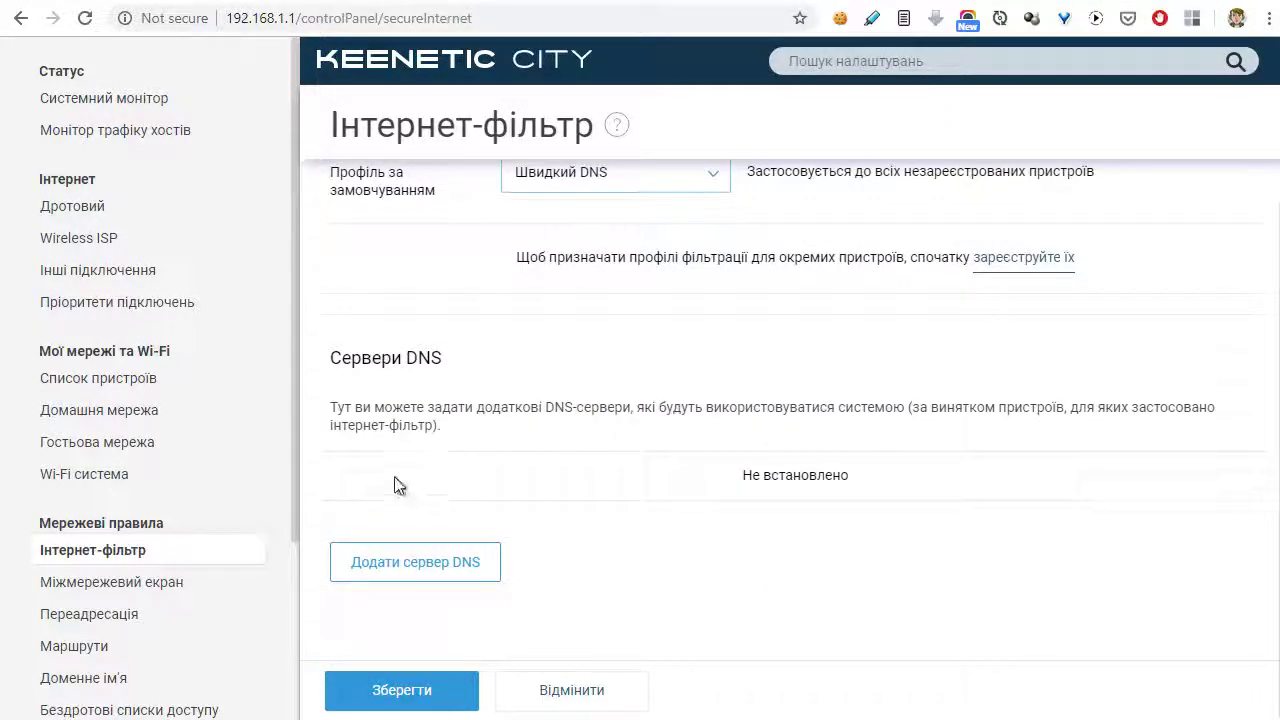
scroll(240, 468, down, 2)
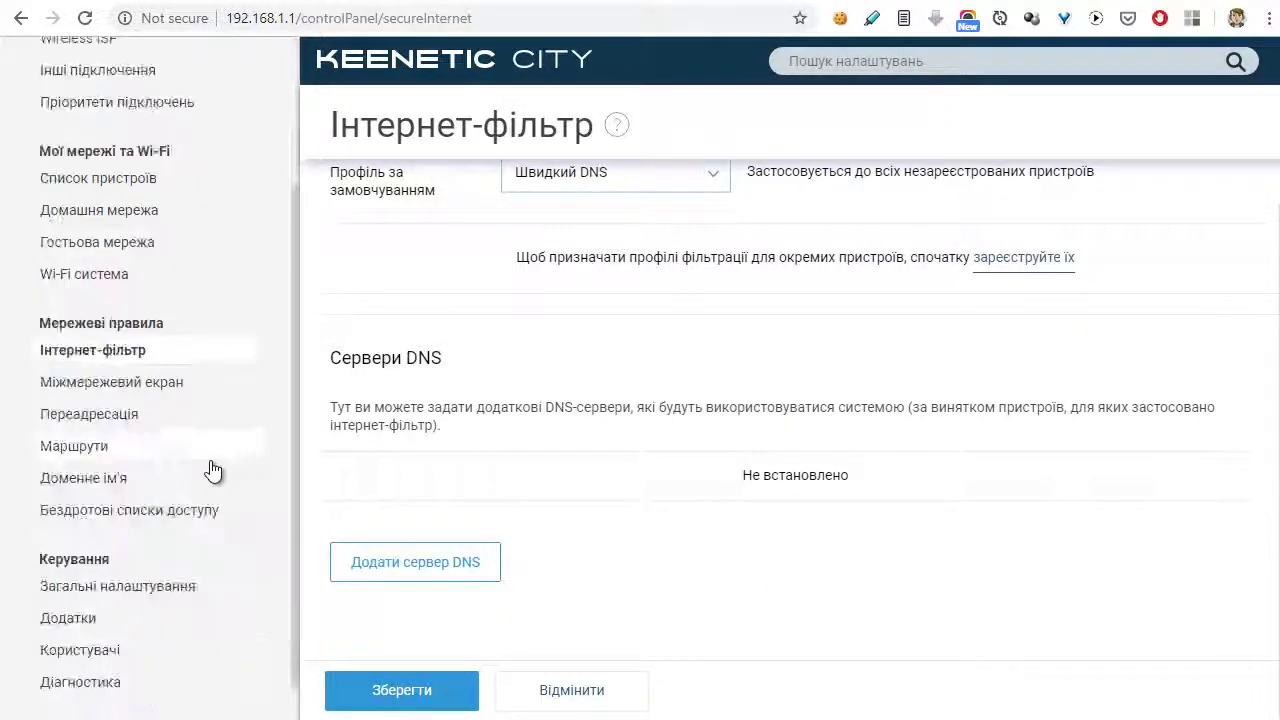
click(110, 382)
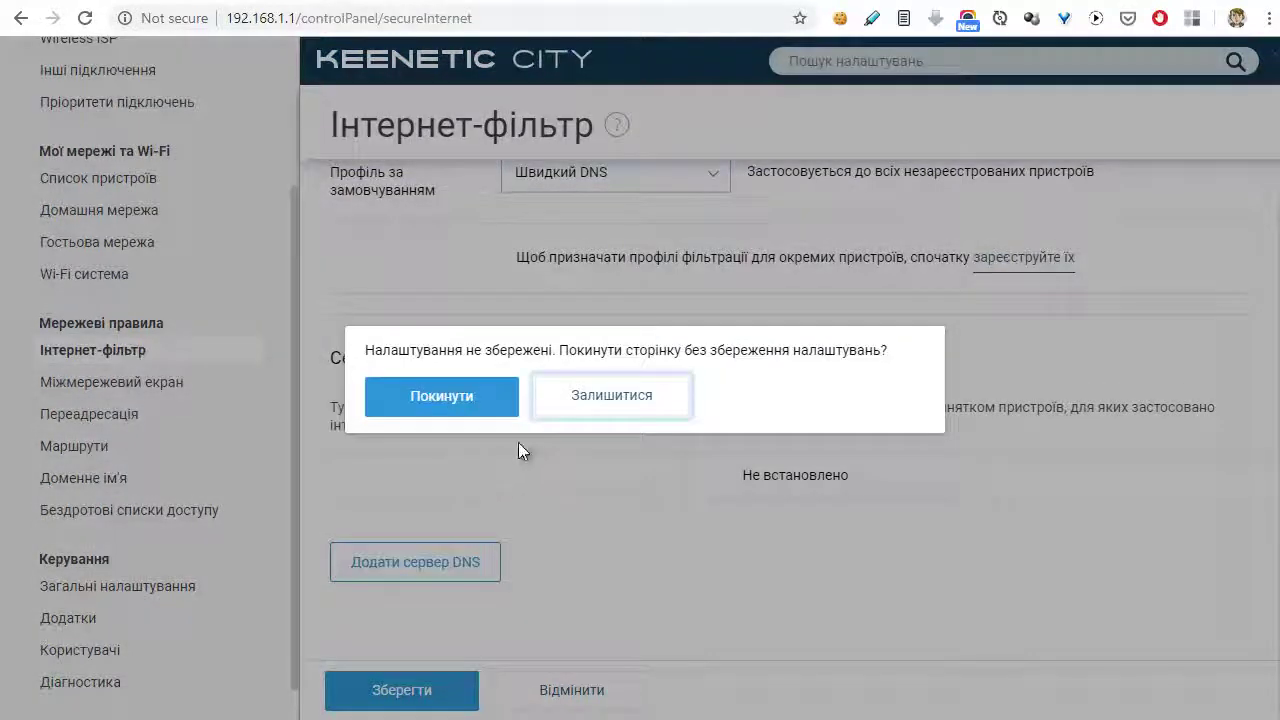
click(609, 406)
click(418, 700)
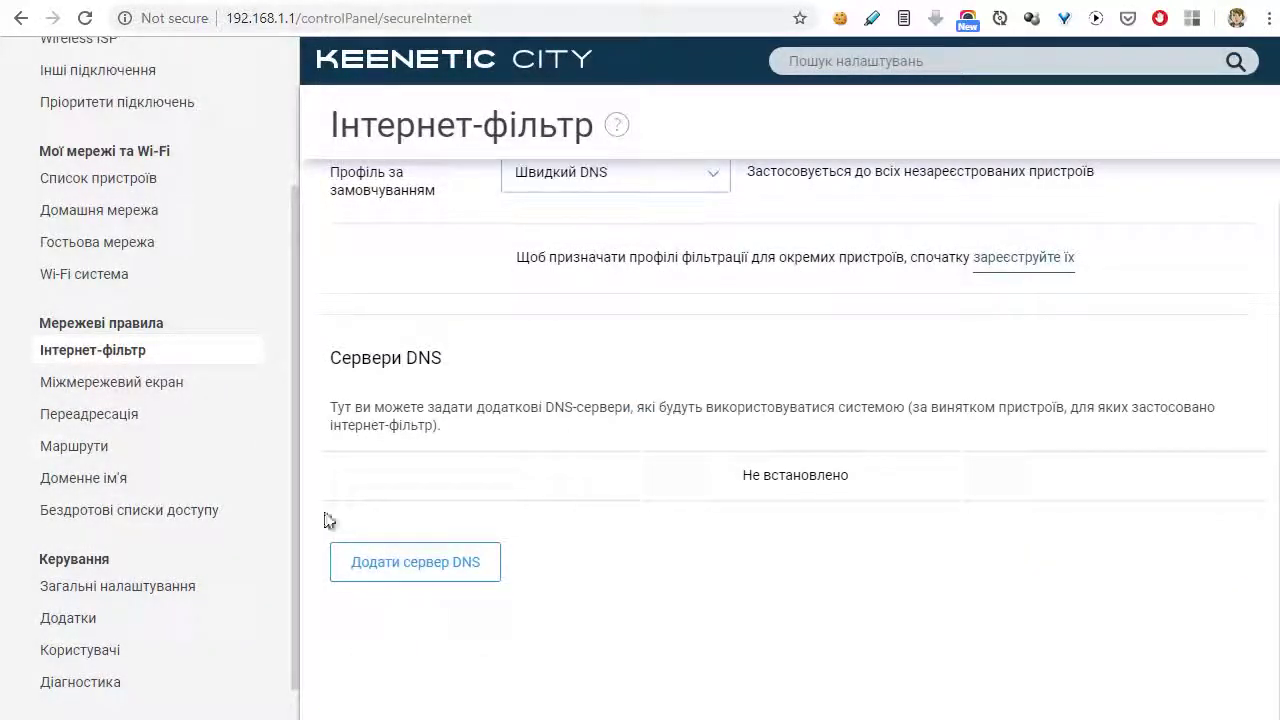
- Review the firewall (Міжмережевий екран) and its additional interfaces, then the port forwarding (Переадресація) and static routes (Маршрути) pages
click(222, 392)
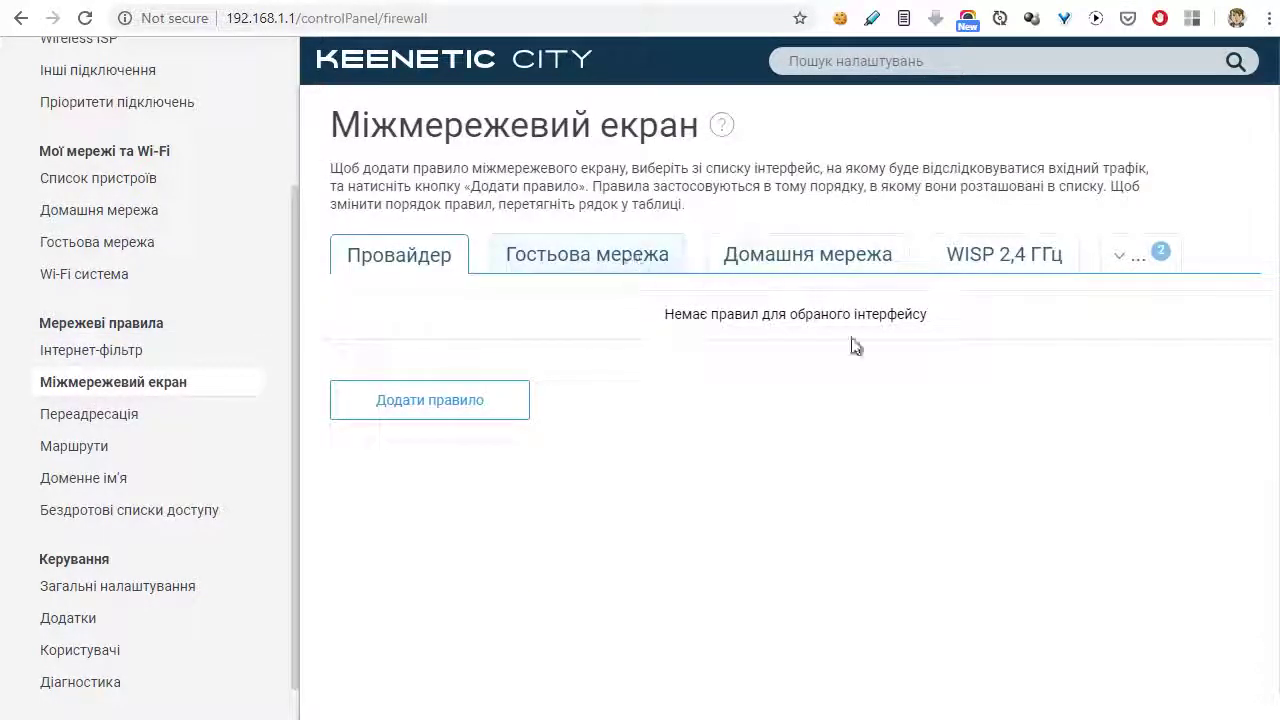
click(1135, 255)
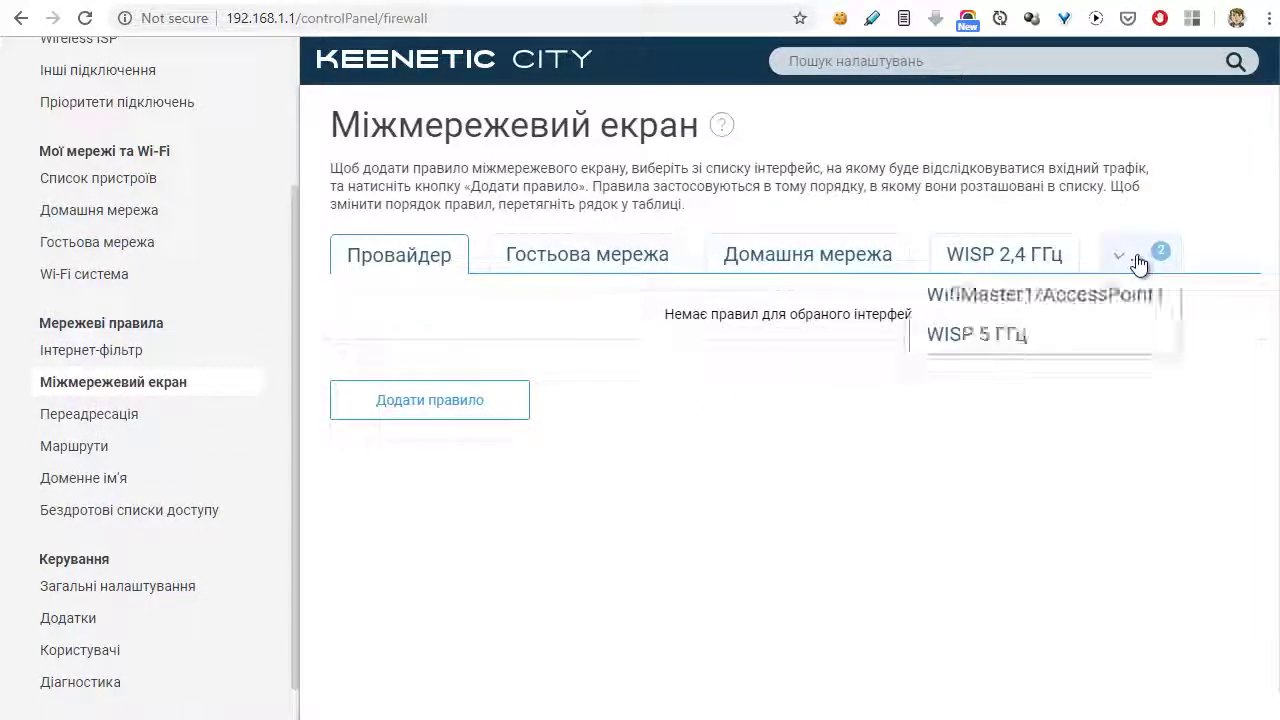
click(70, 414)
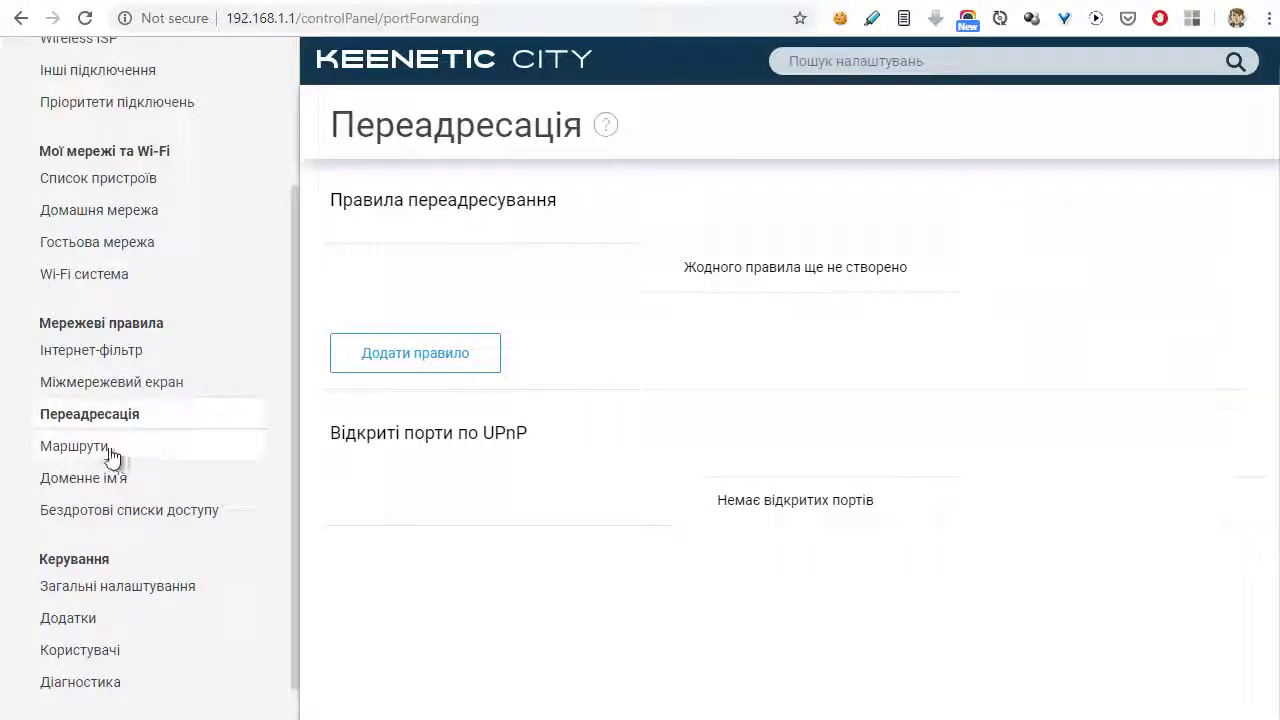
click(207, 446)
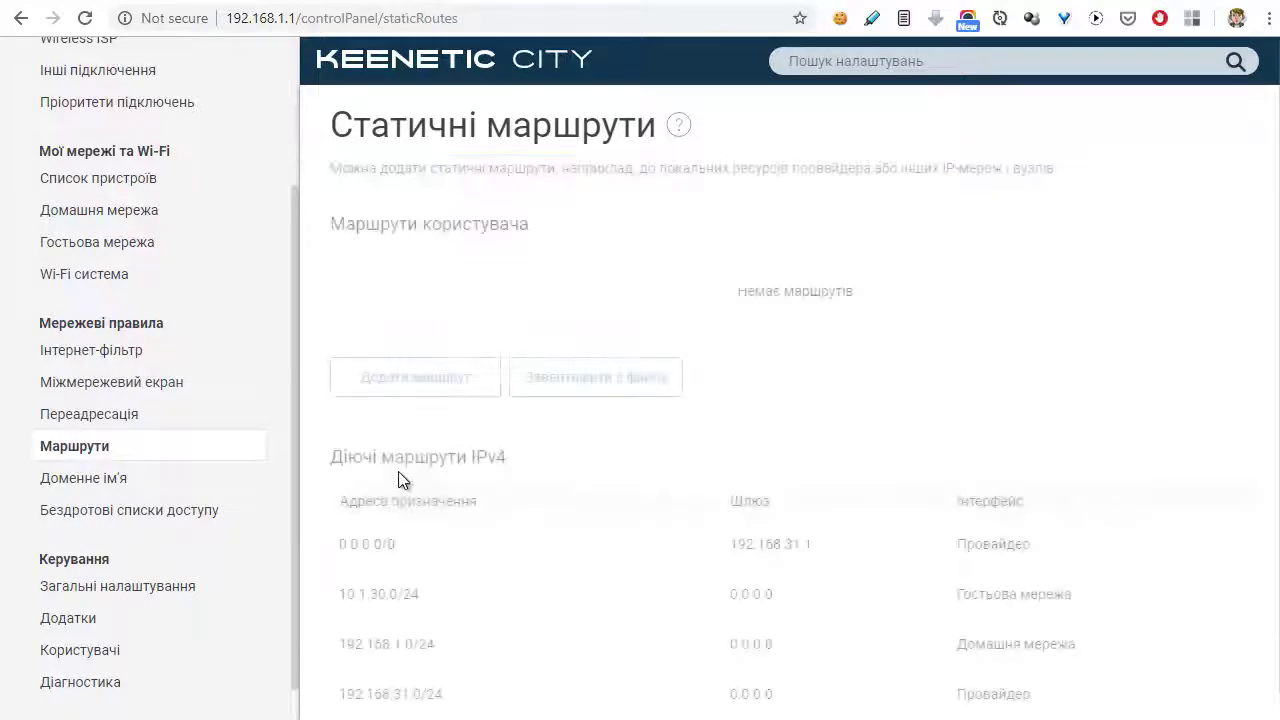
scroll(477, 500, down, 2)
- Look at the KeenDNS and DDNS settings under Доменне ім'я, then the wireless access lists for the home and guest networks
click(84, 480)
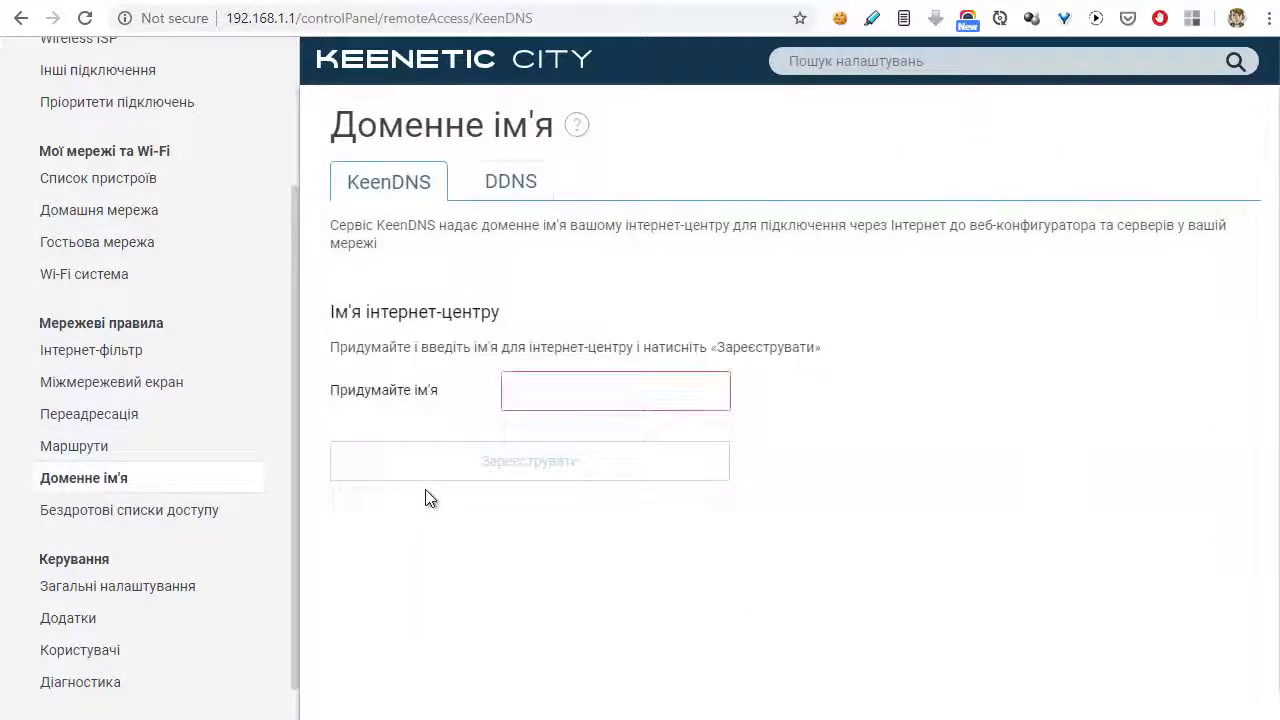
click(515, 183)
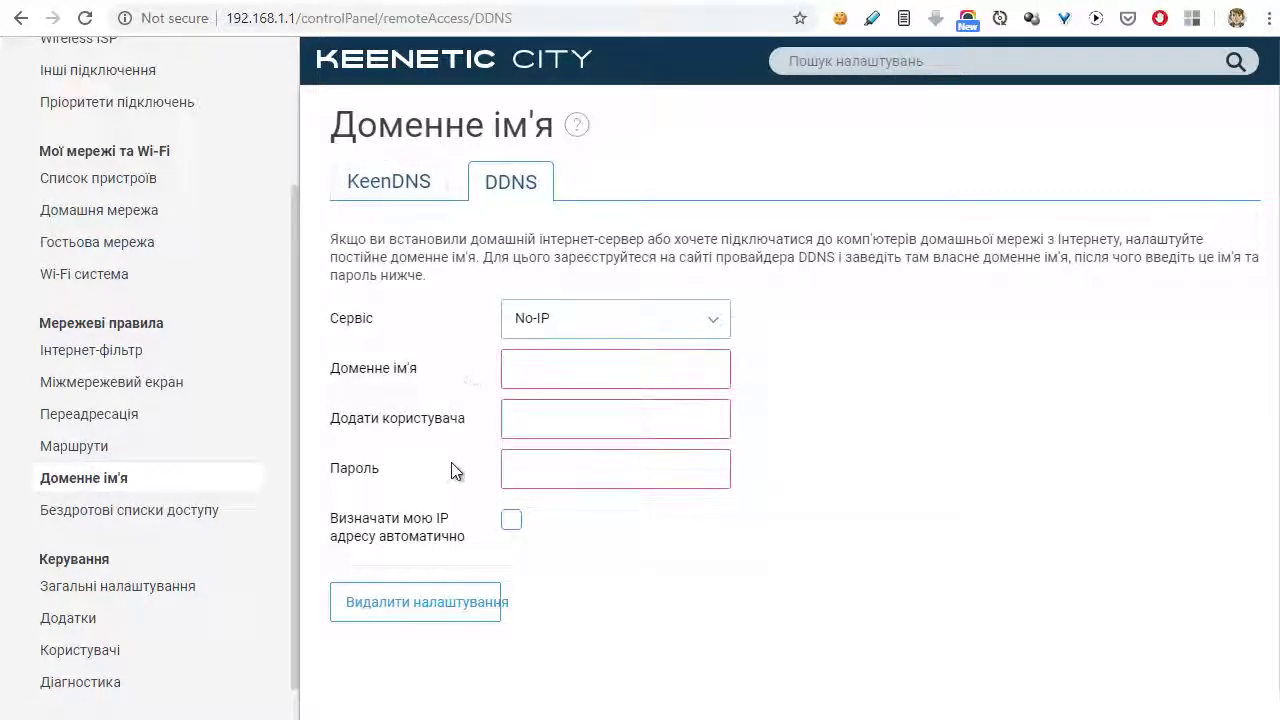
click(105, 512)
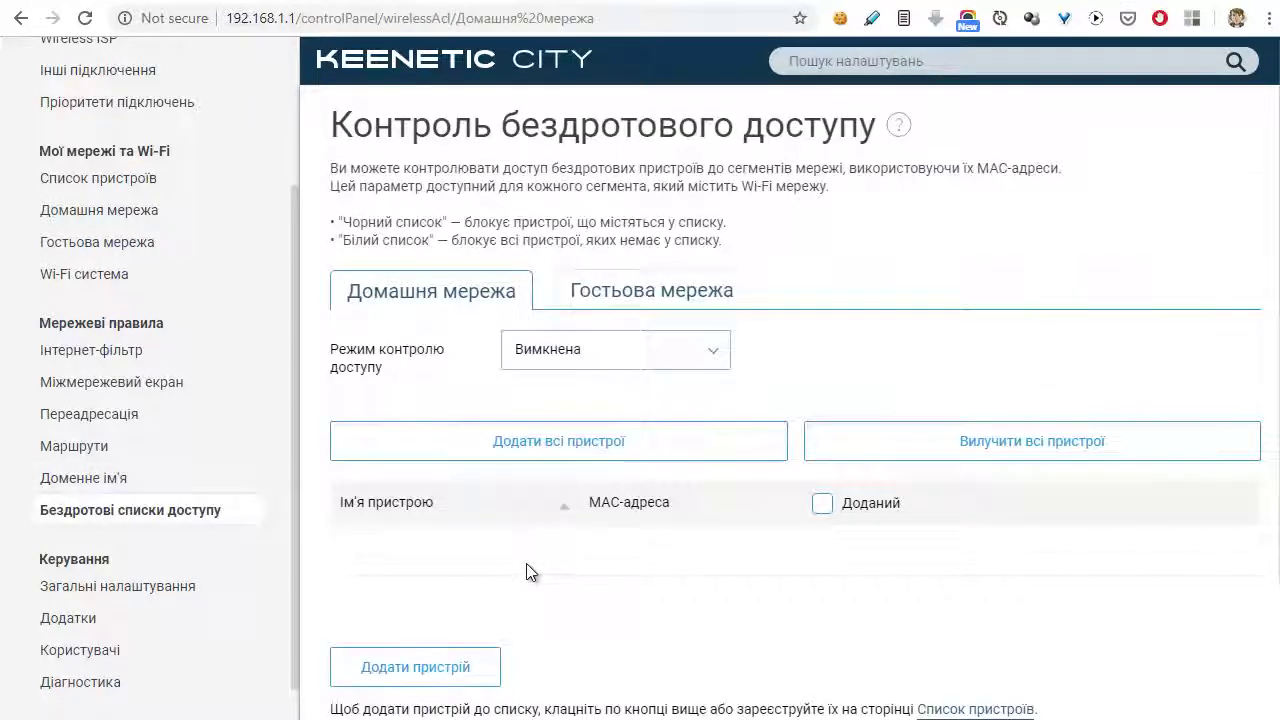
click(585, 292)
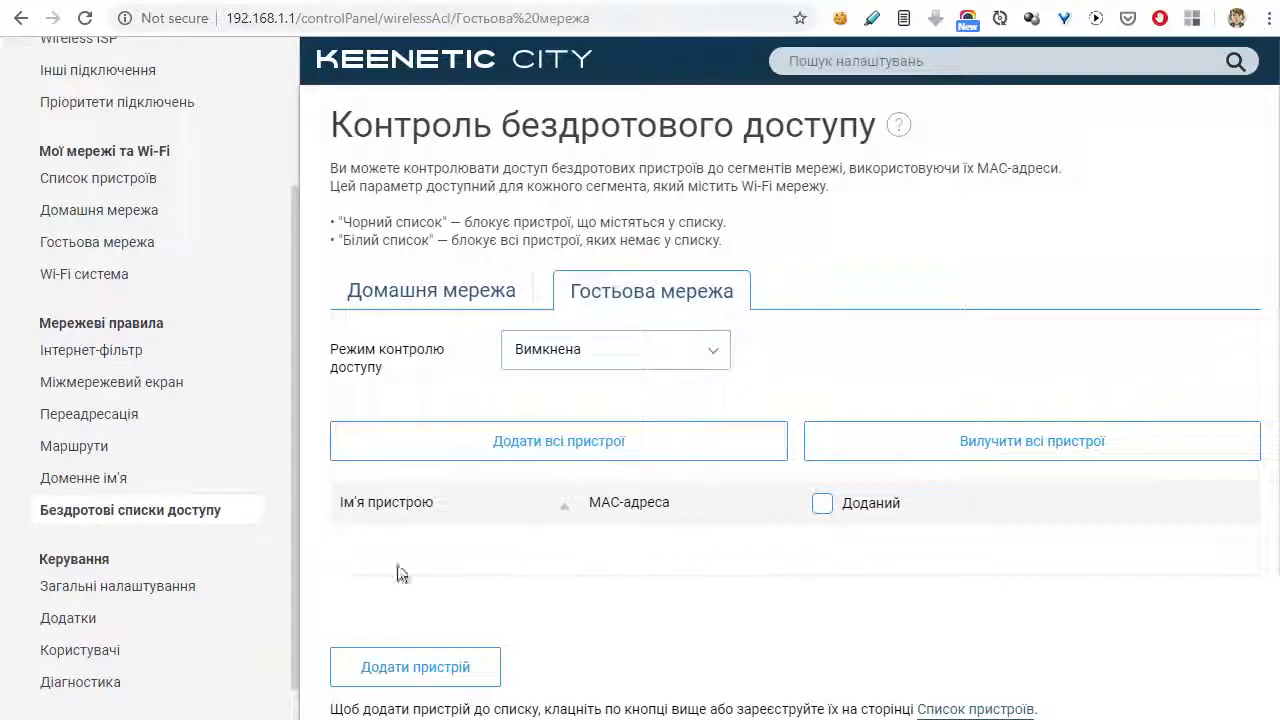
- Review the available operating modes (Змінити режим роботи) in the general system settings, then close the dialog without changing the mode
click(185, 588)
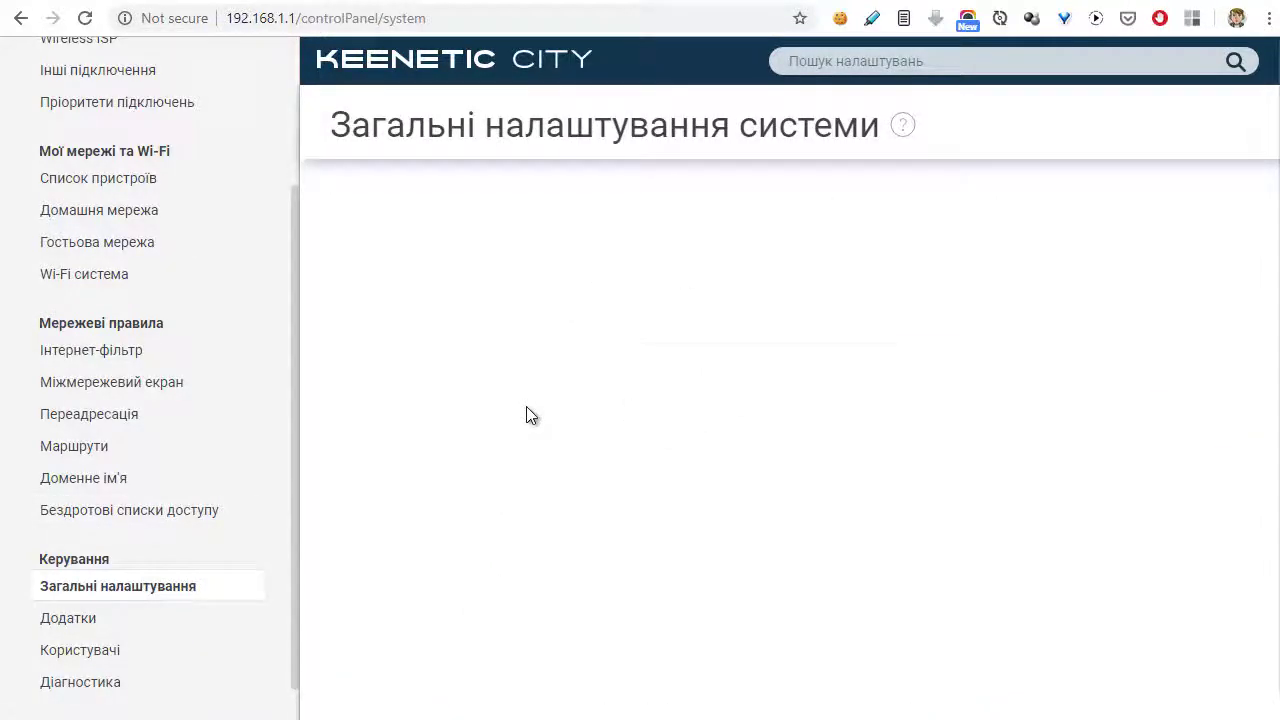
click(457, 299)
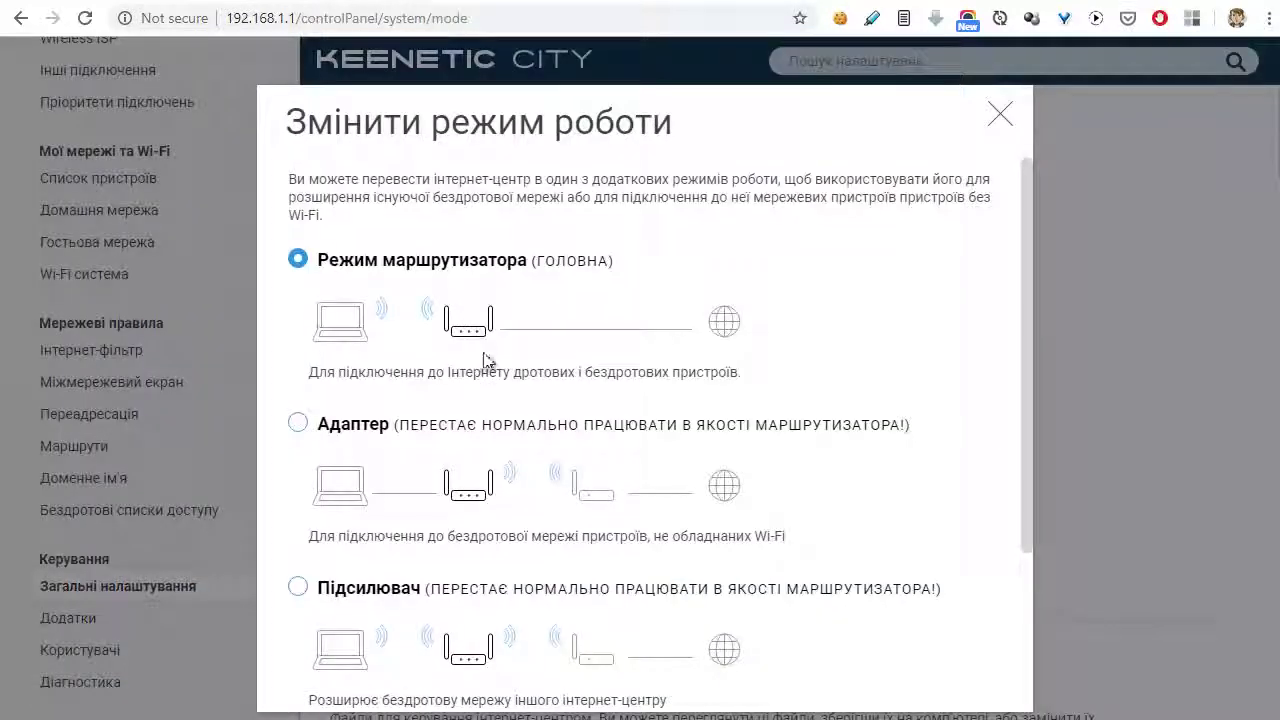
scroll(400, 355, down, 2)
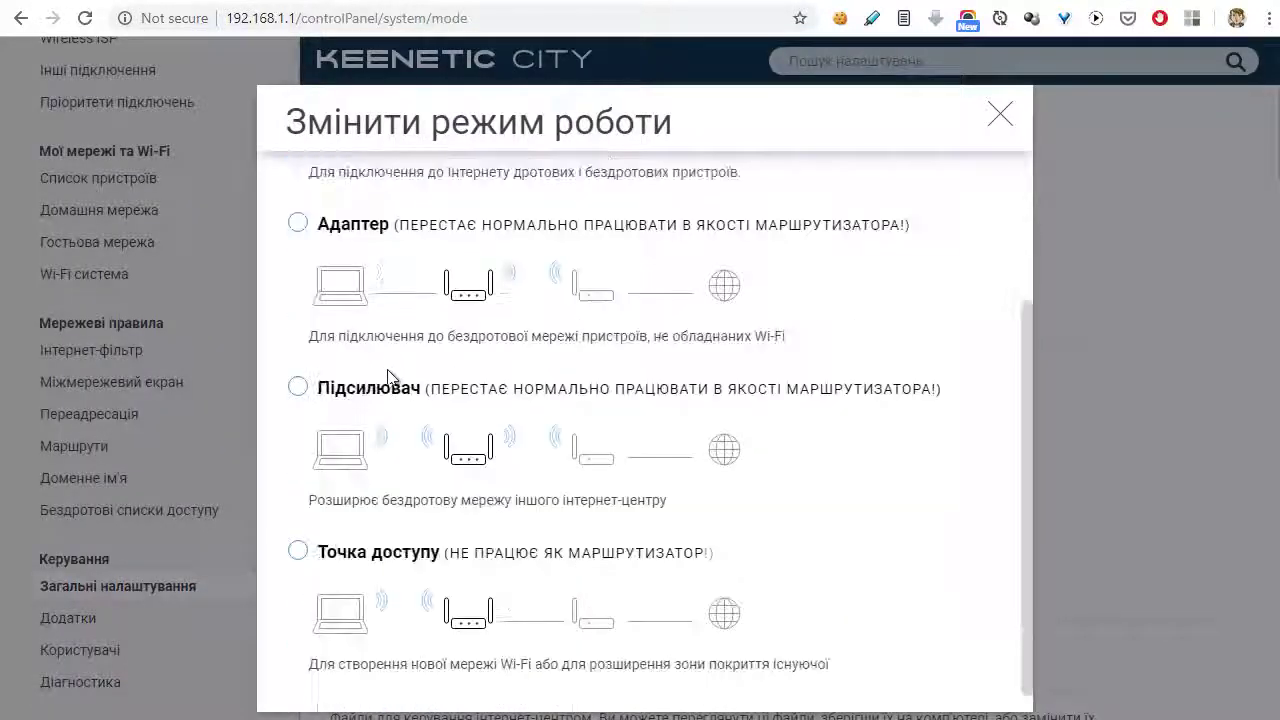
scroll(450, 447, down, 1)
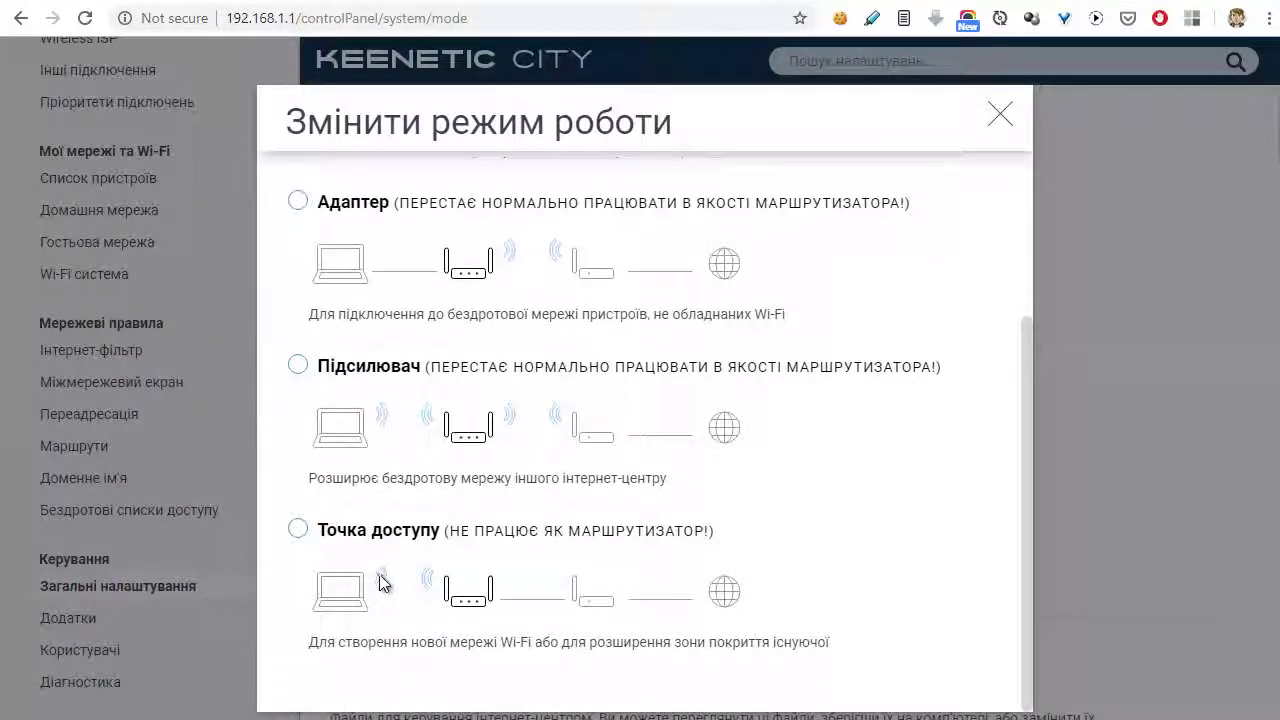
scroll(471, 537, up, 2)
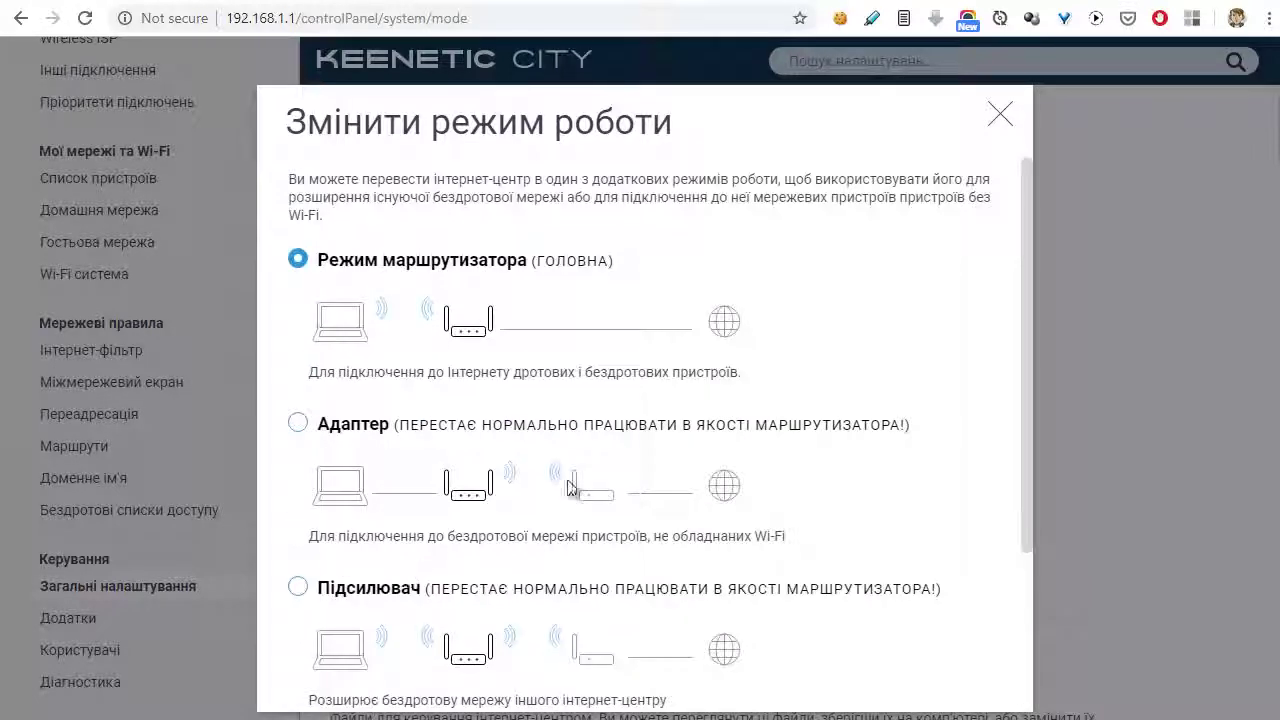
scroll(910, 295, down, 1)
scroll(903, 309, up, 1)
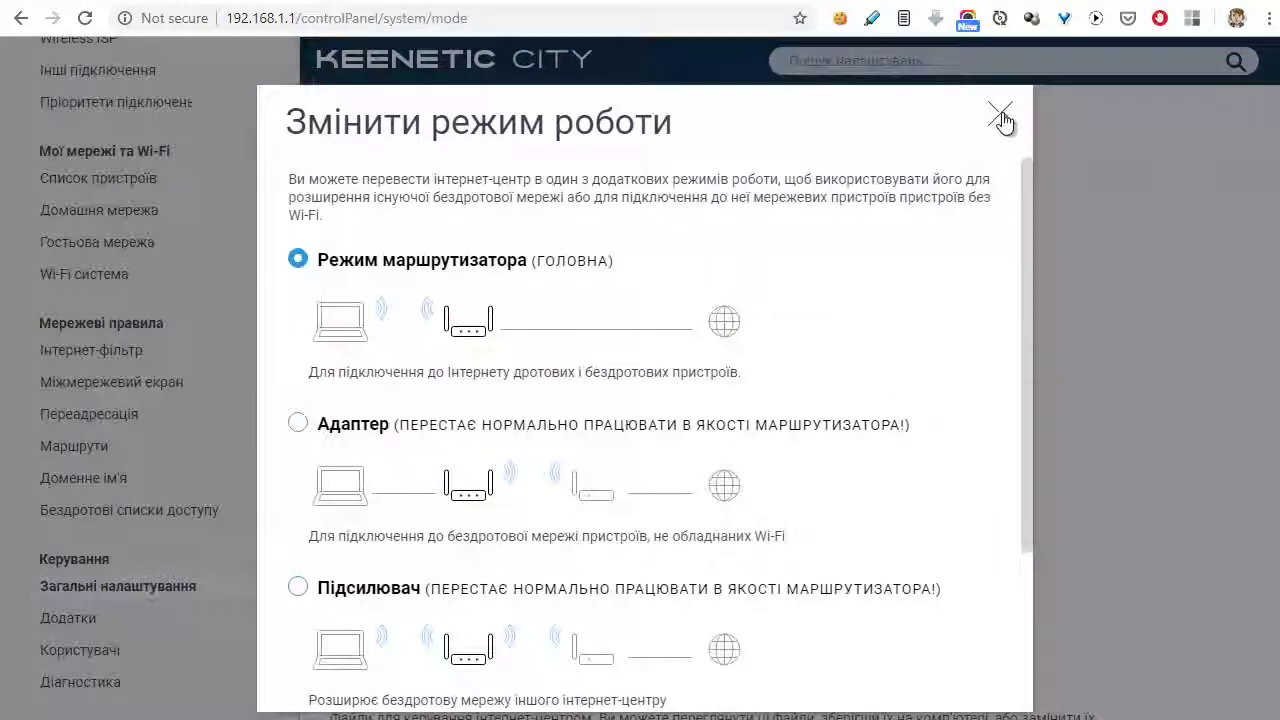
click(1000, 115)
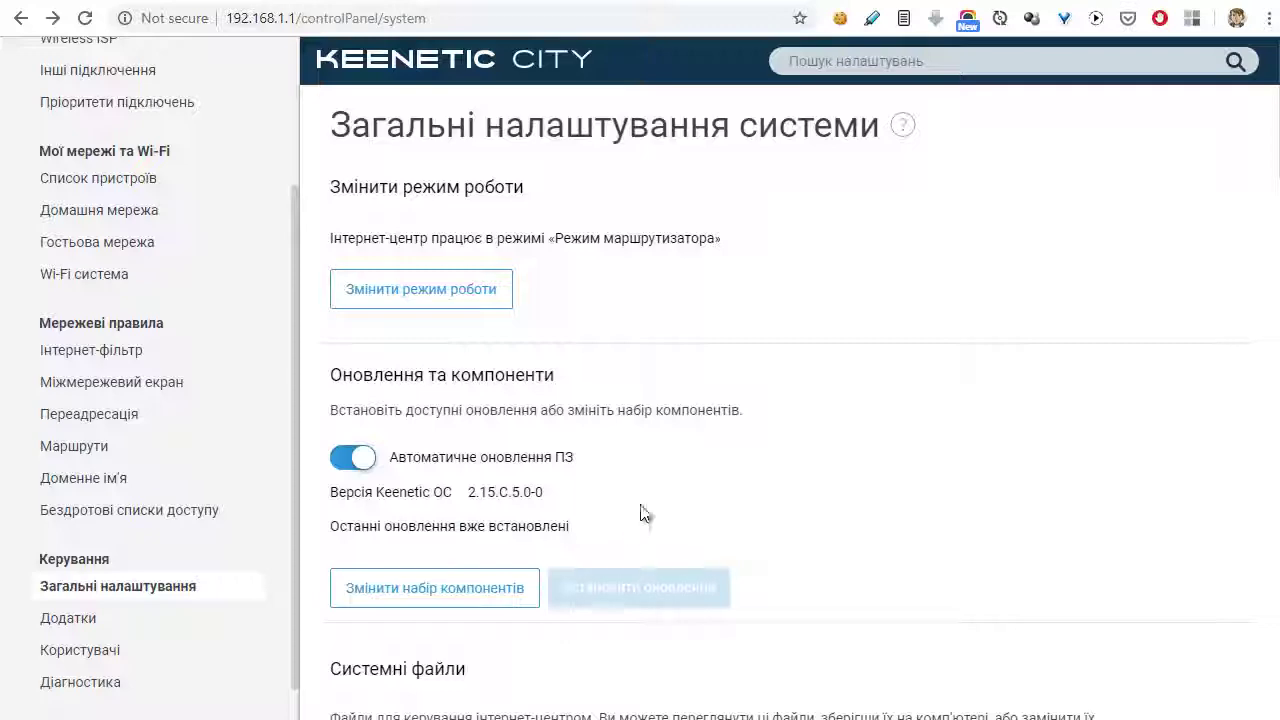
- Check the updates and system files sections, and read the updates and warranty rows on keenetic.ru's Keenetic Air and Keenetic City comparison page
scroll(632, 520, down, 2)
click(500, 390)
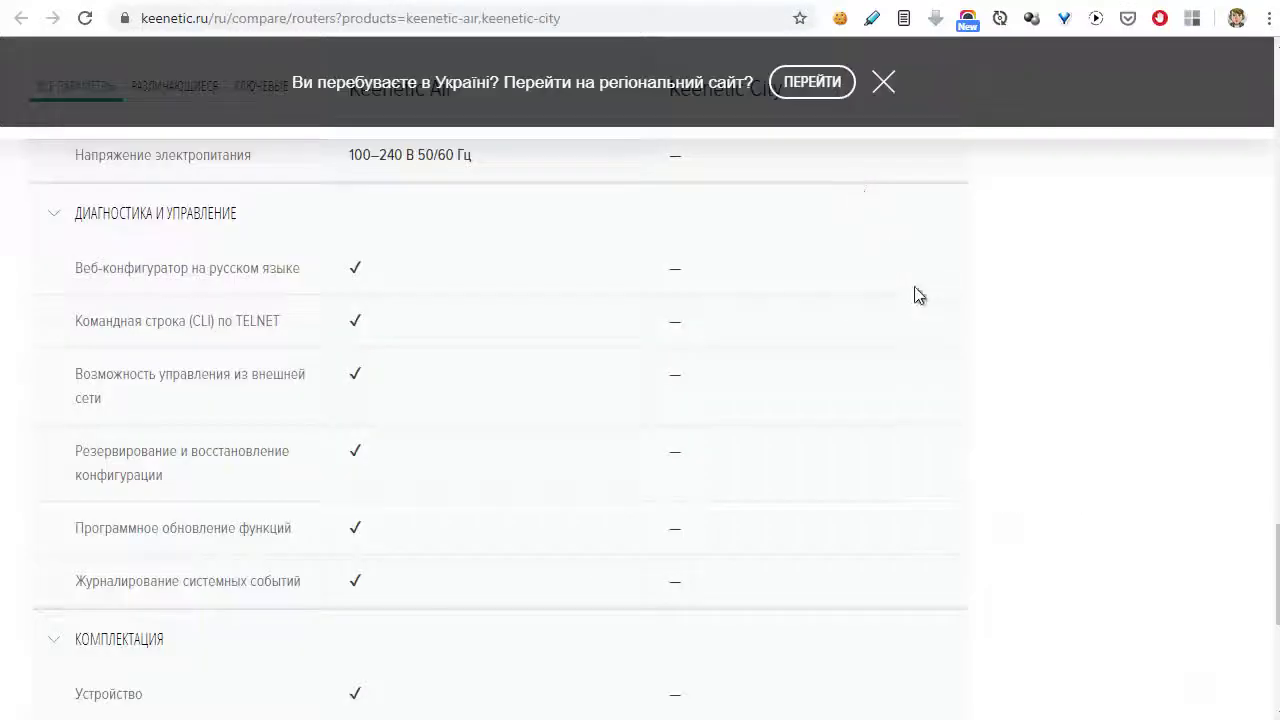
scroll(918, 297, down, 4)
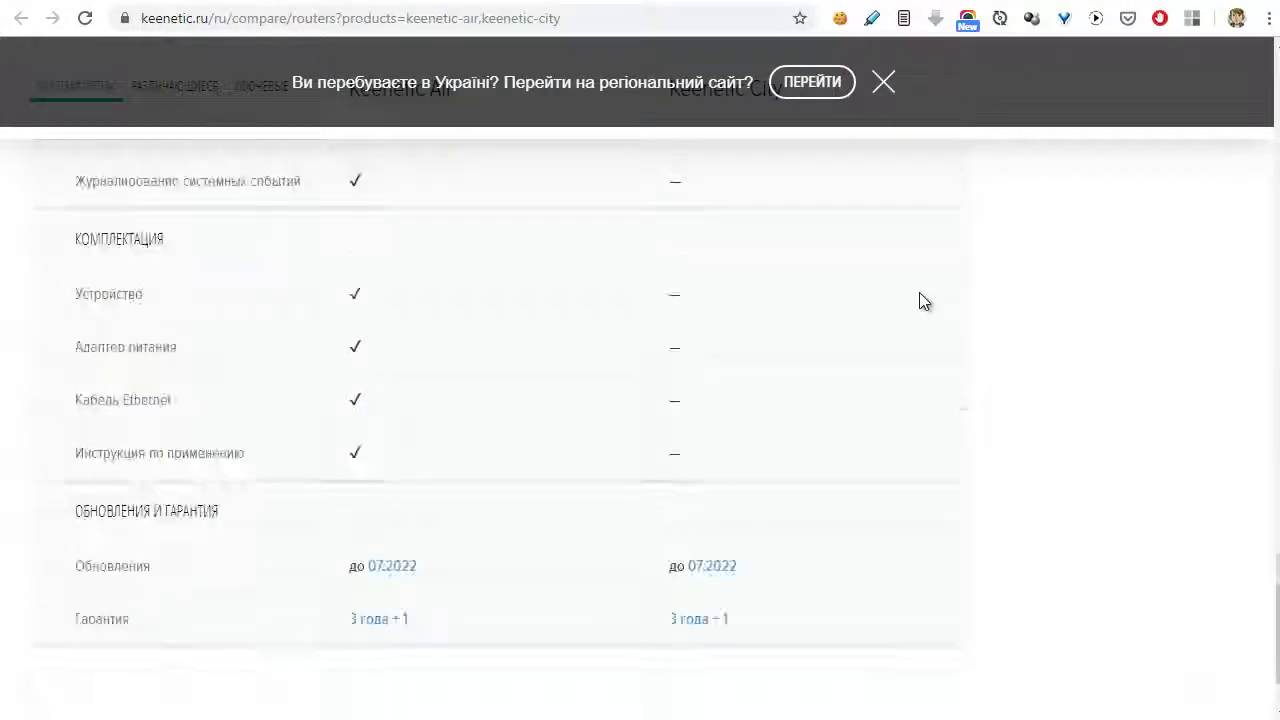
scroll(924, 302, down, 2)
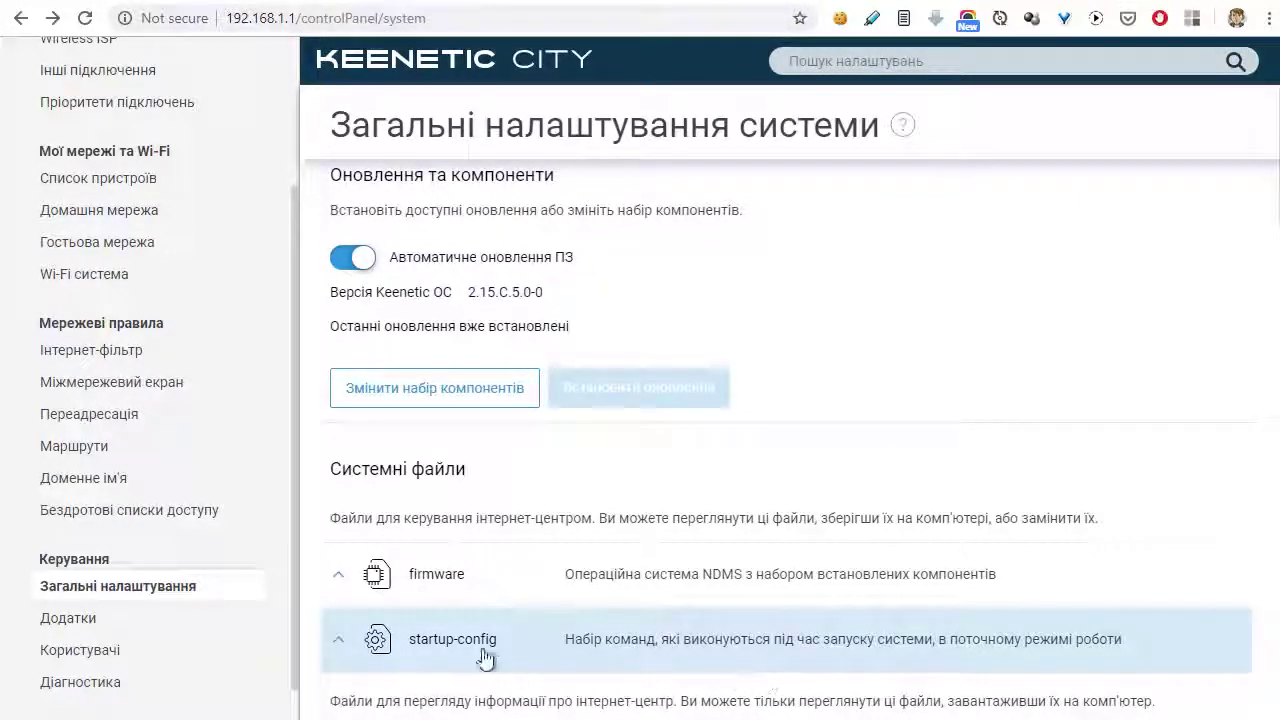
- Open the apps page (Додатки), then review the user accounts and TCP management ports on the Користувачі page
click(60, 619)
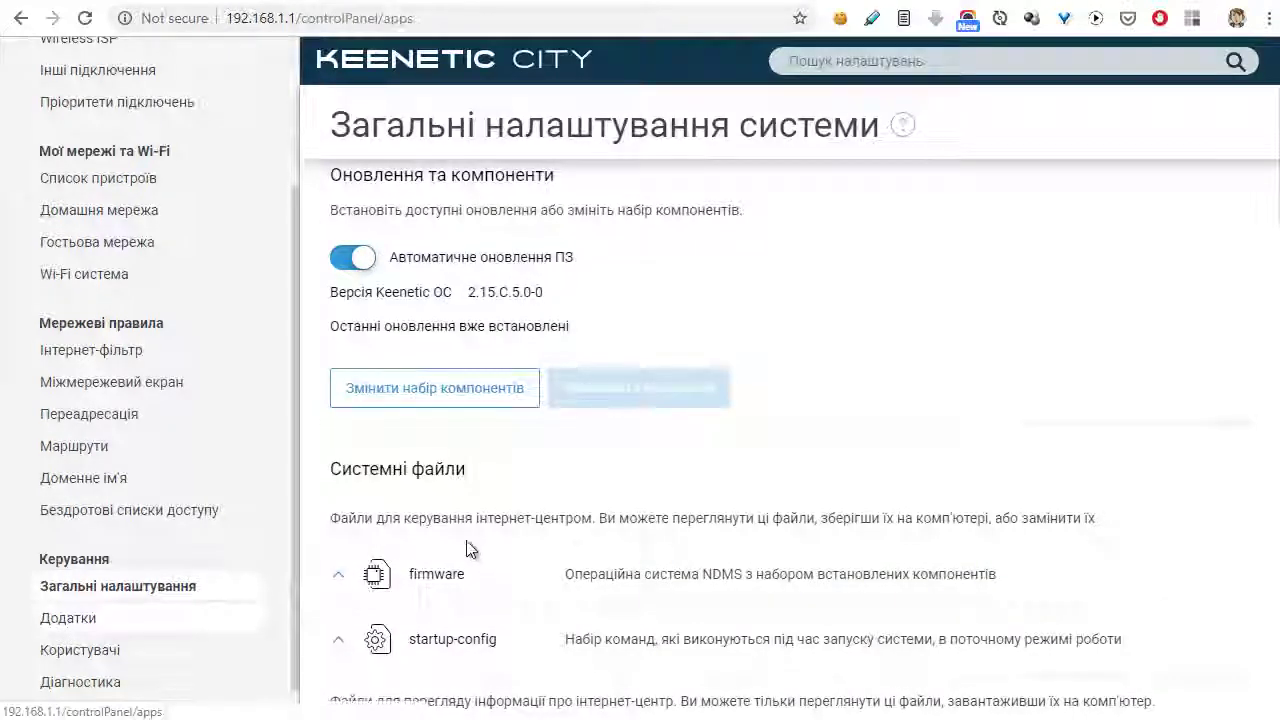
mouse_move(499, 132)
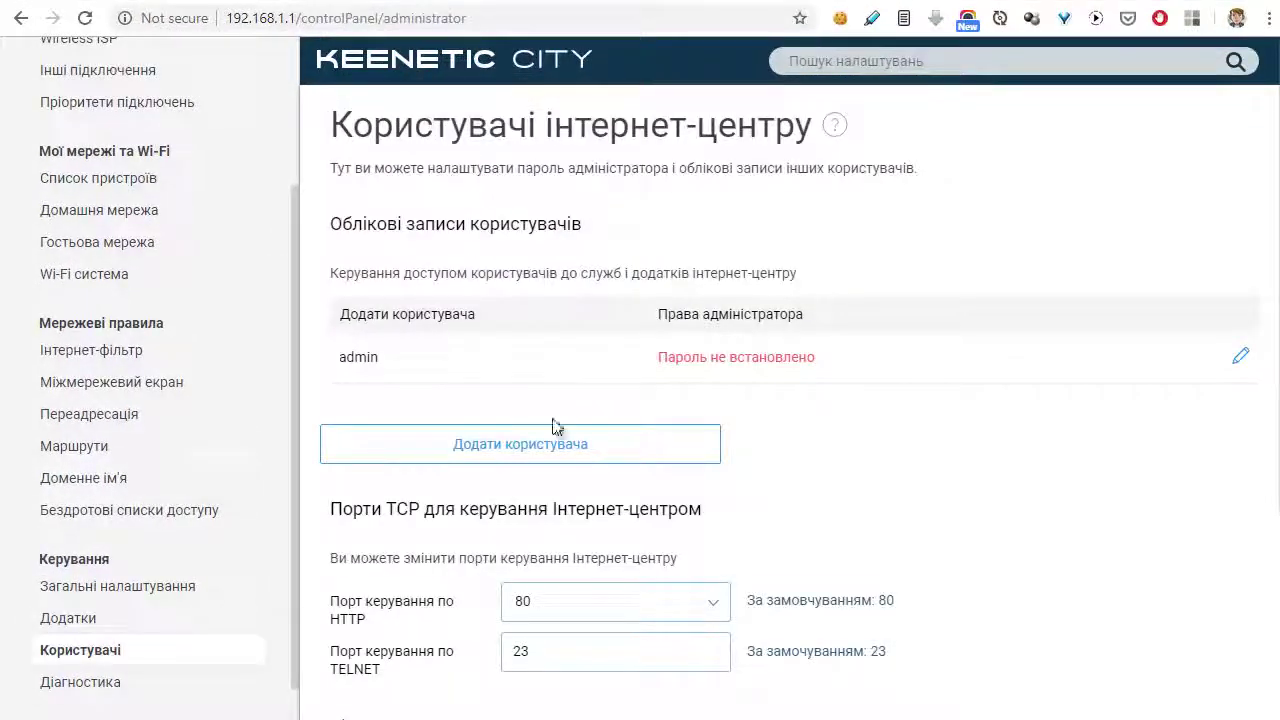
scroll(800, 360, down, 3)
scroll(803, 362, up, 3)
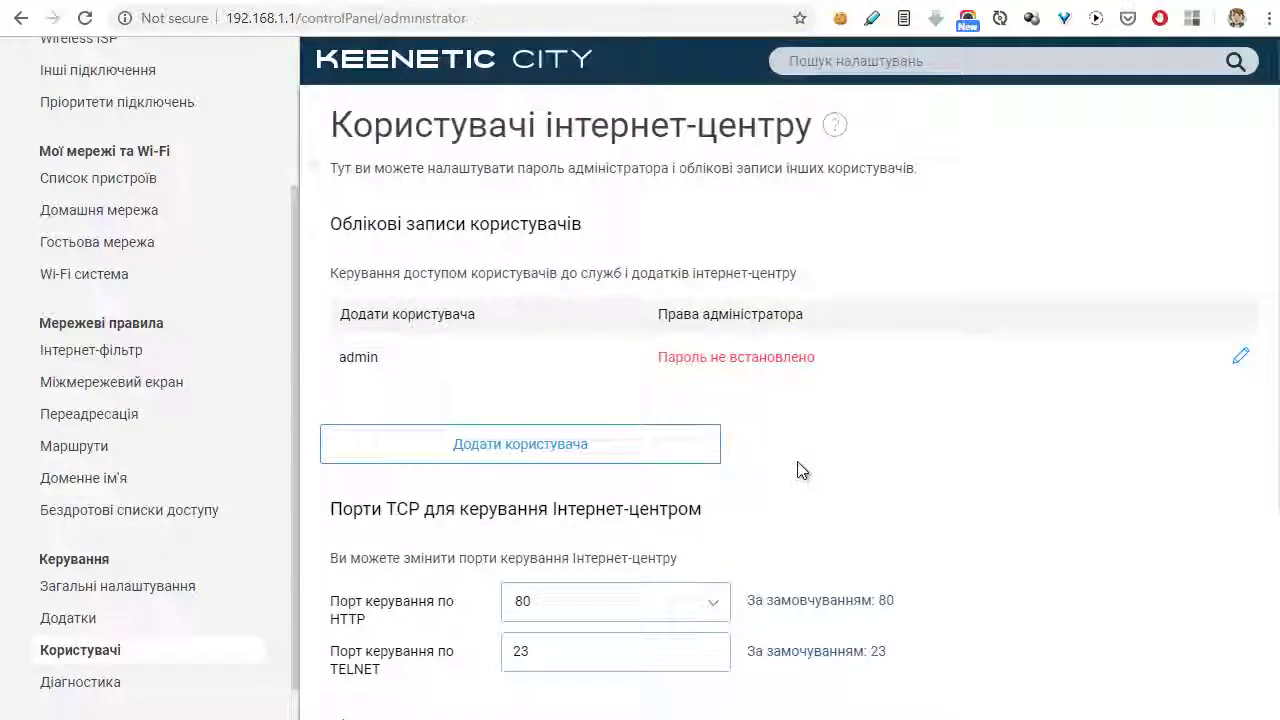
scroll(780, 490, down, 3)
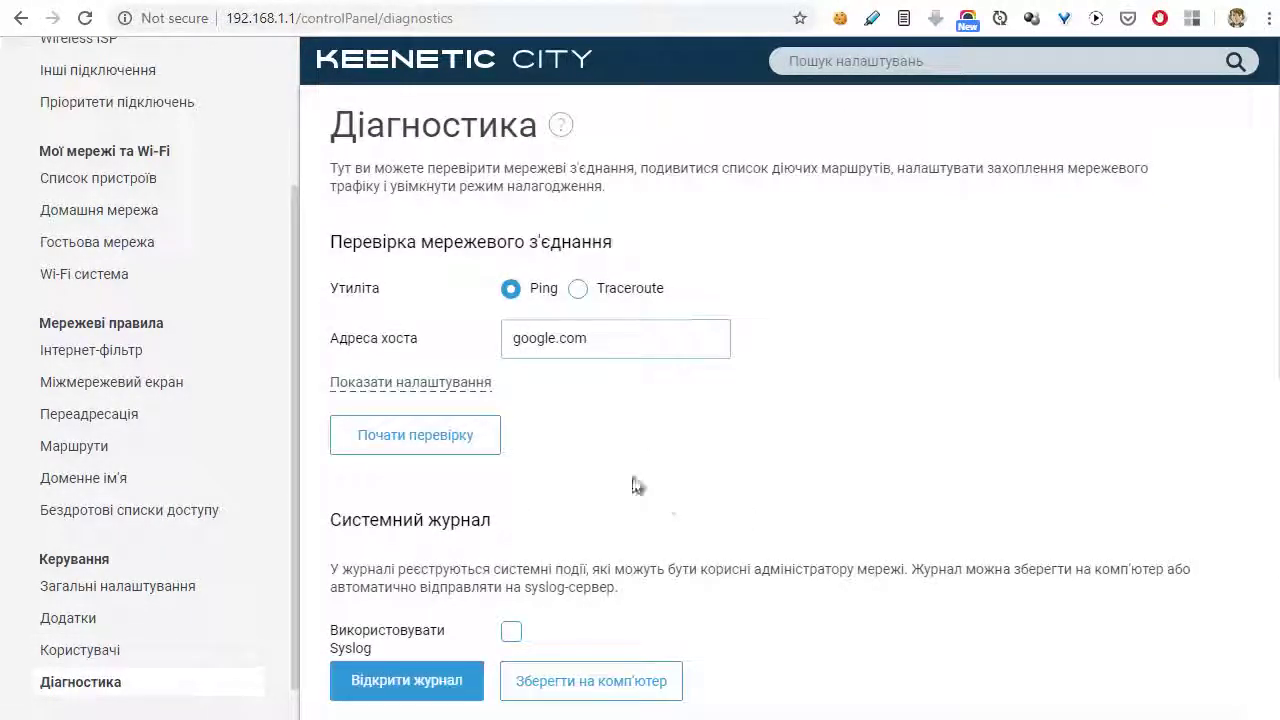
- Review the Діагностика page, including the connection check, system log, debug mode and active connections sections
scroll(500, 380, down, 3)
scroll(515, 330, up, 3)
scroll(520, 318, down, 2)
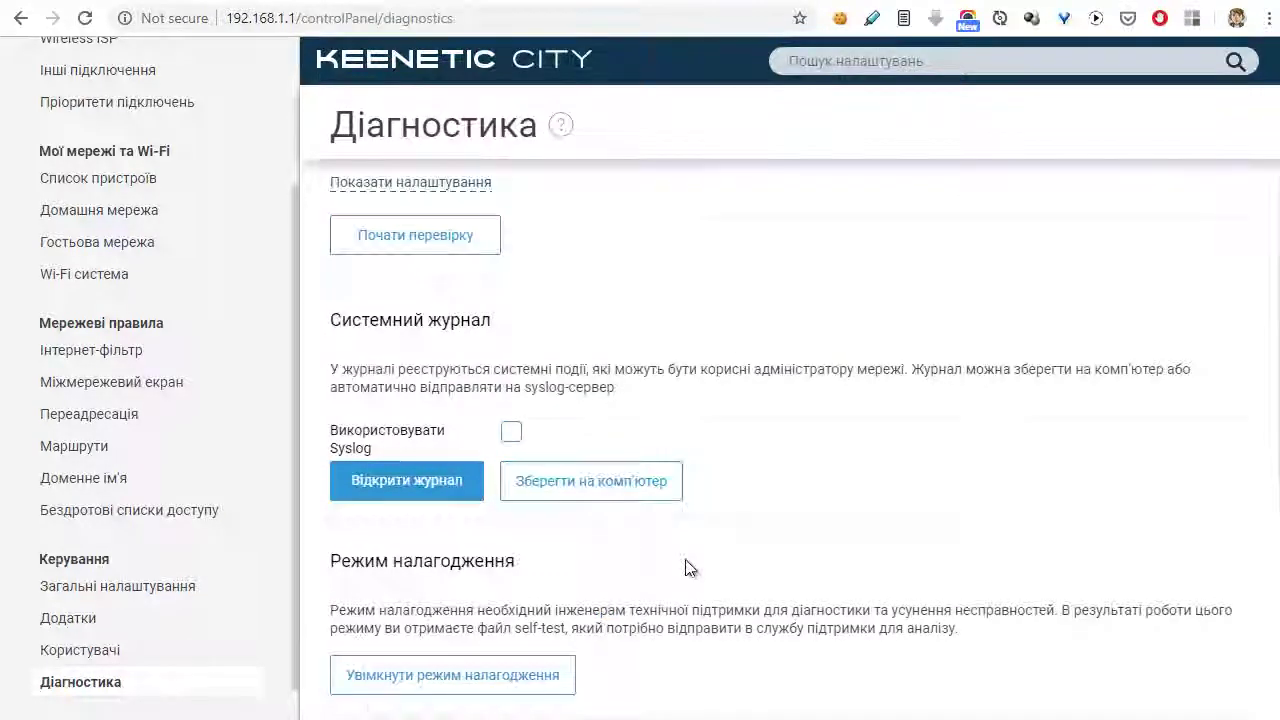
scroll(687, 571, down, 3)
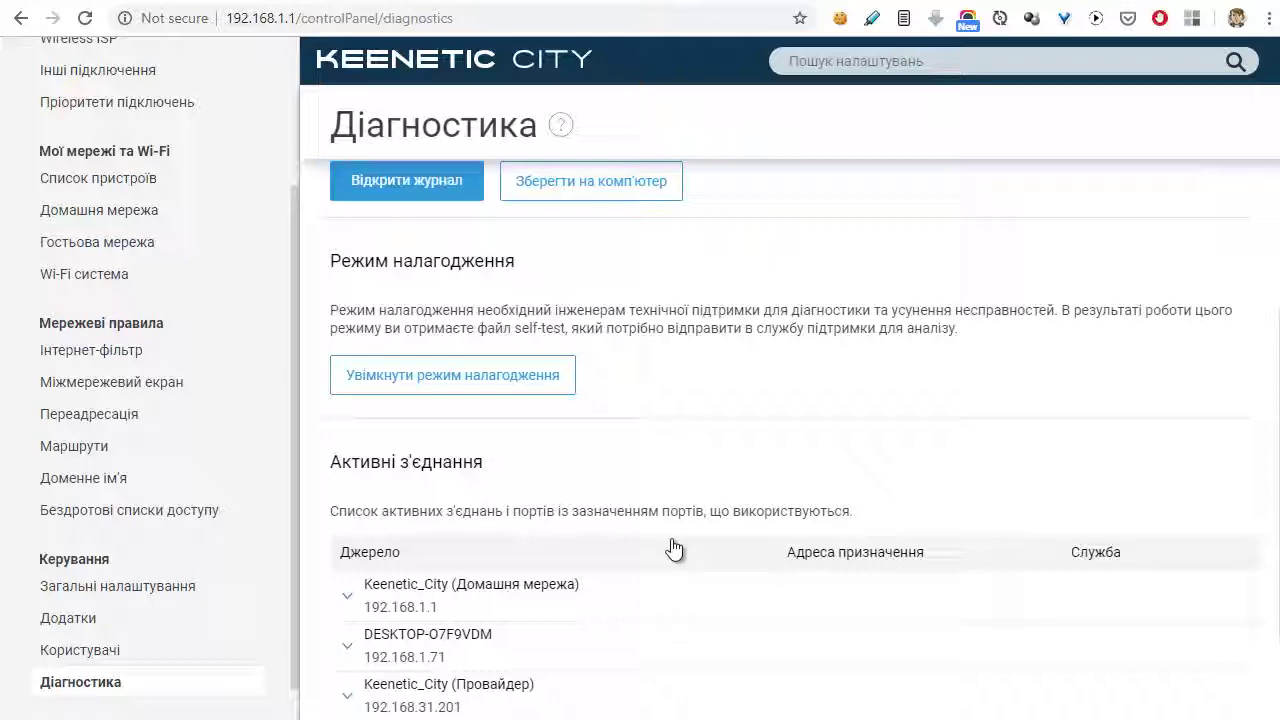
scroll(674, 550, down, 1)
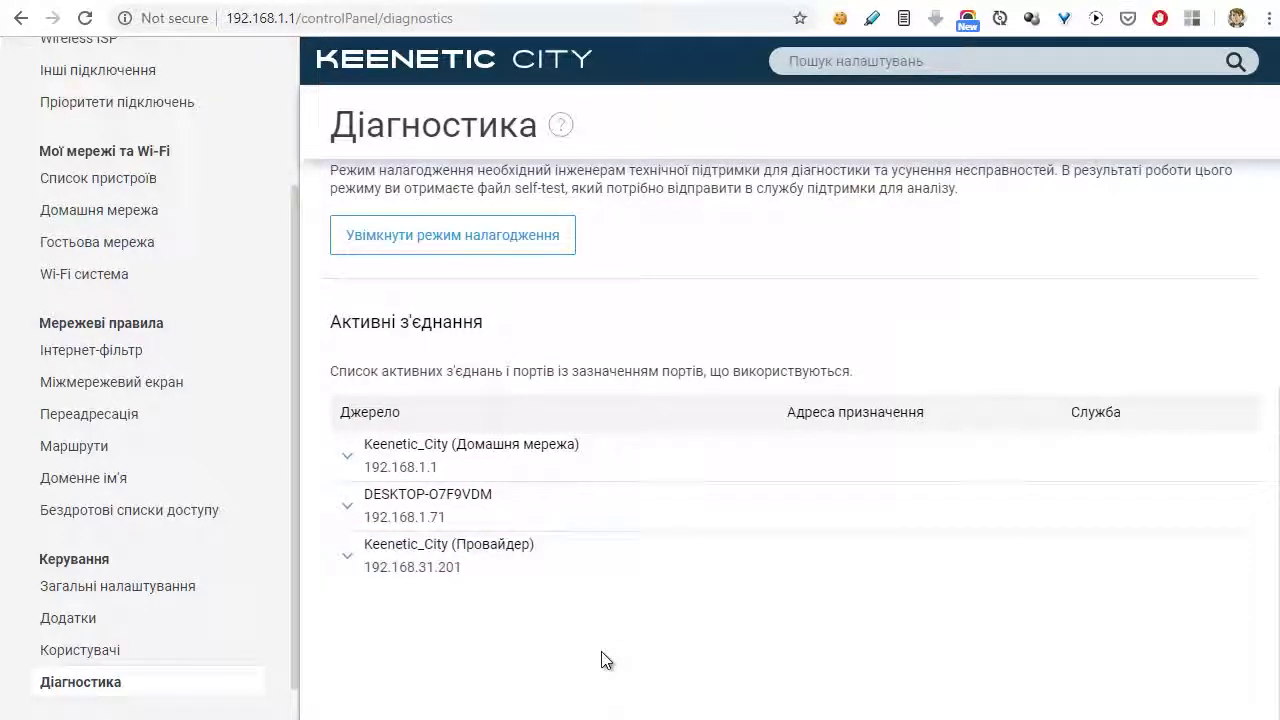
scroll(601, 651, up, 1)
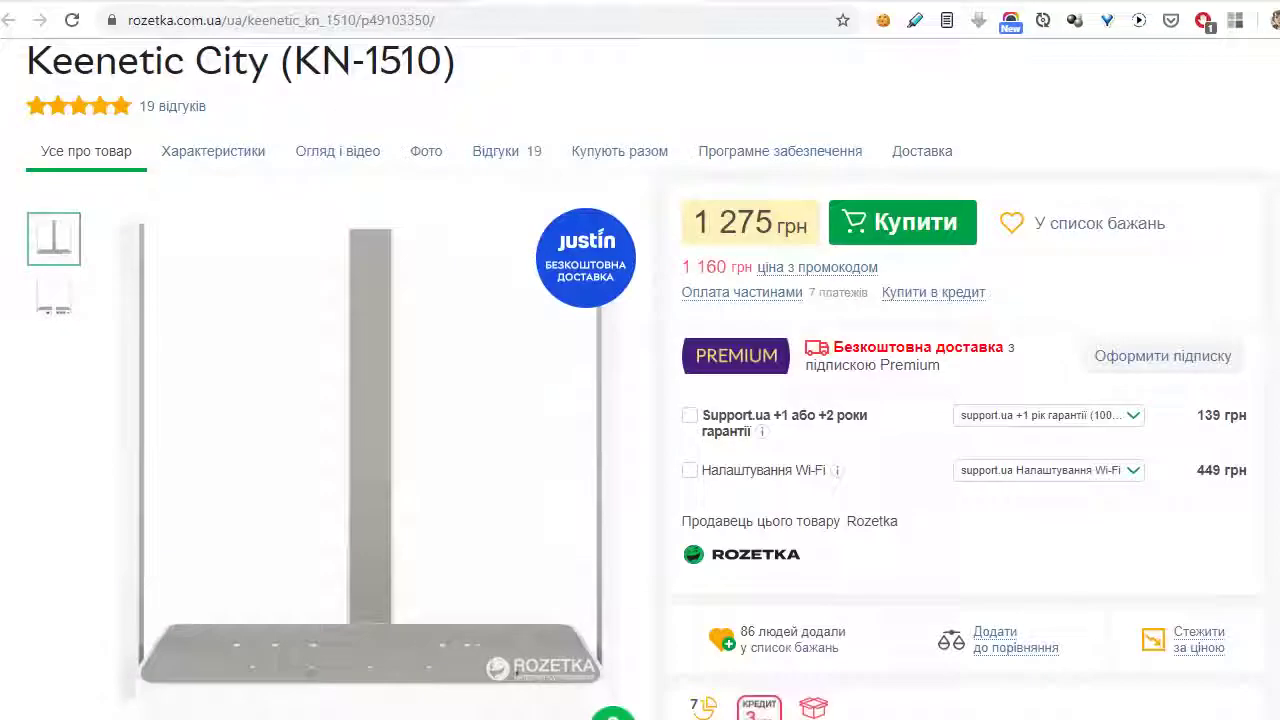